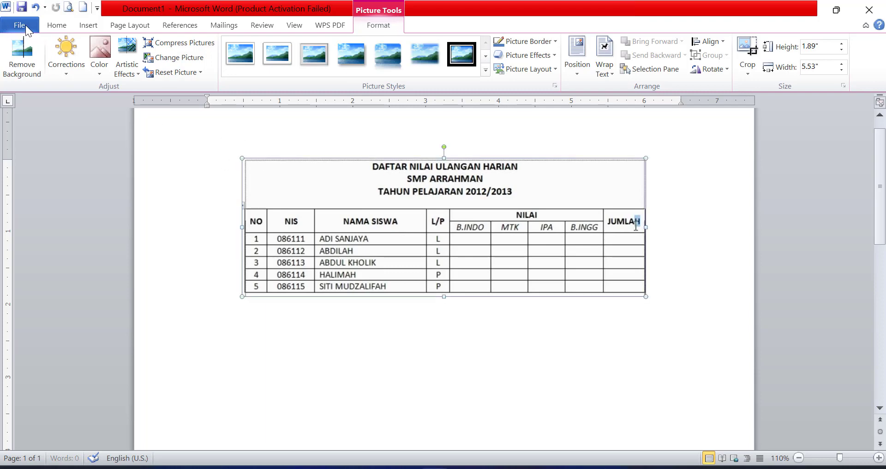
Step: Create a new blank Word document, Document2
click(43, 25)
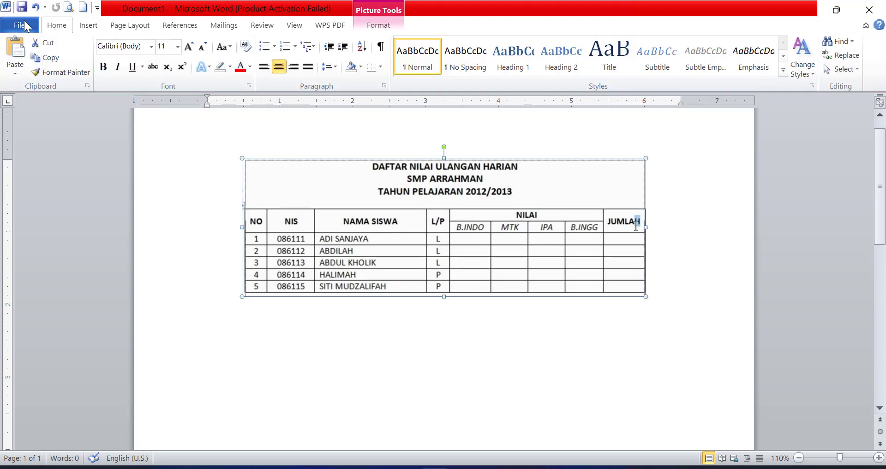
click(20, 24)
click(20, 23)
click(21, 23)
click(32, 251)
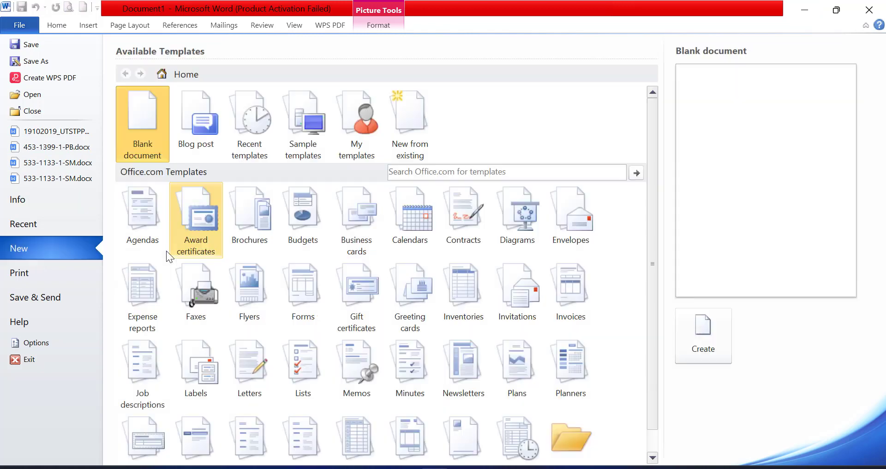
double_click(135, 119)
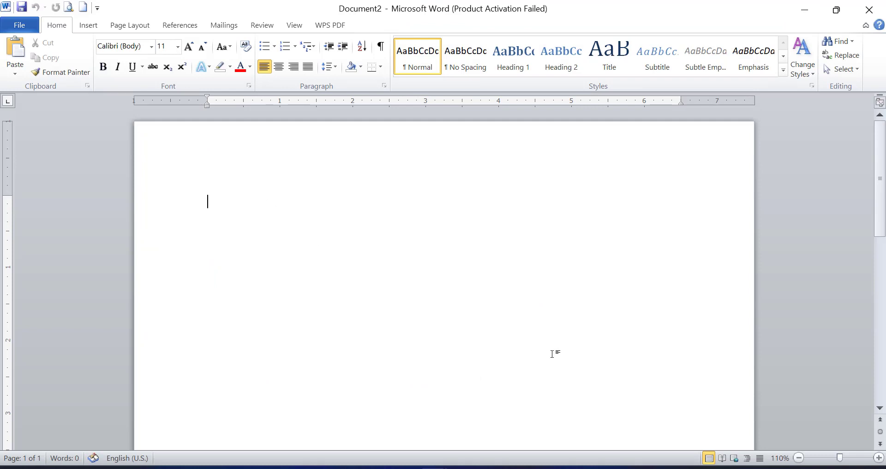
Step: View the reference table in Document1, then return to Document2
mouse_move(428, 468)
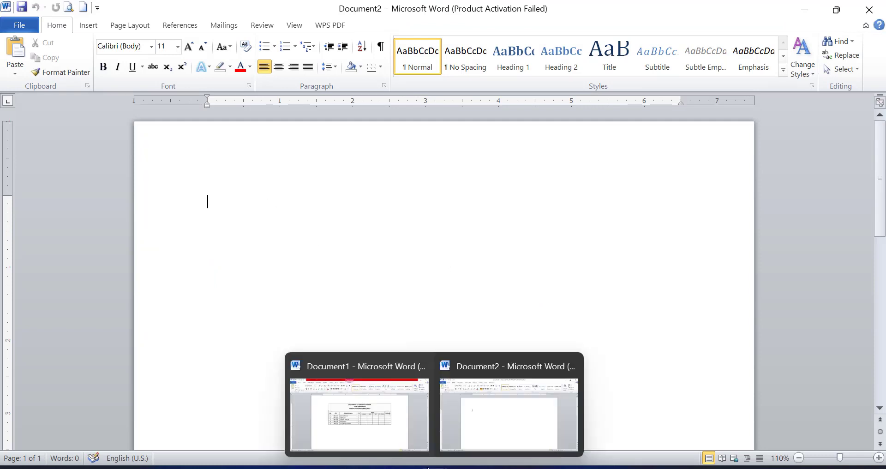
click(360, 407)
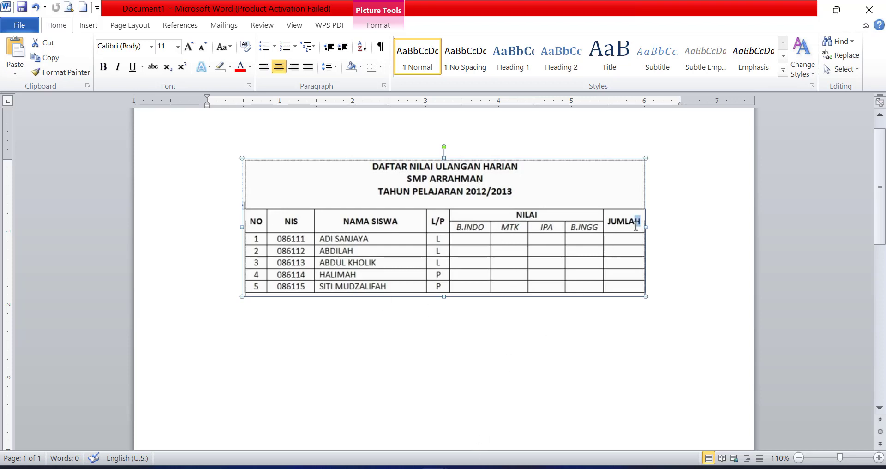
mouse_move(436, 466)
click(497, 425)
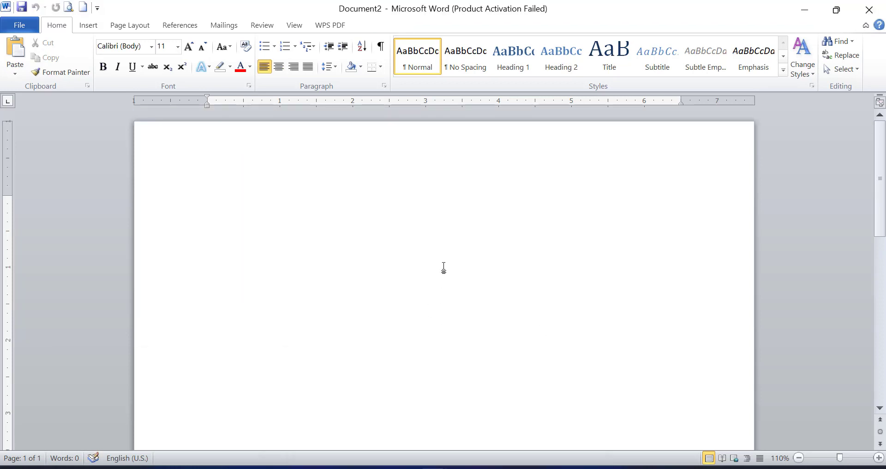
Step: Type the centred title 'DAFTAR NILAI UJIAN SEKOLAH SISWA' over 'SDN 1 BELITANG, OKU TIMUR', then start a new line
key(ctrl+e)
text(DAFTAR)
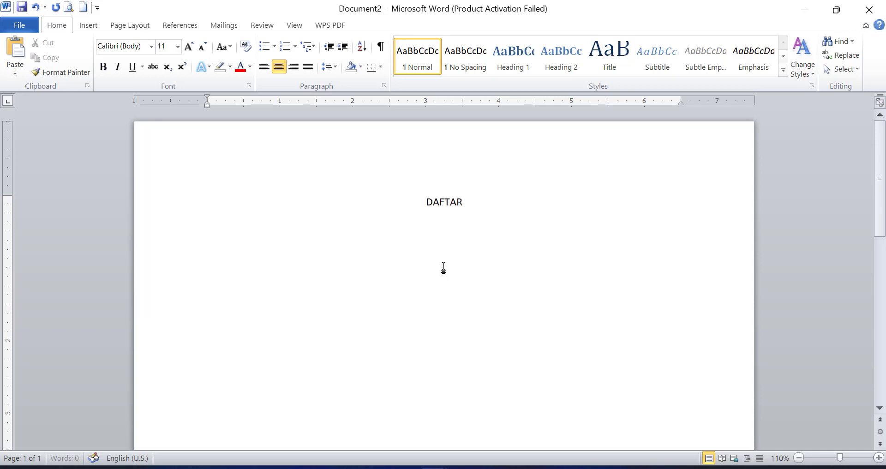
text( NIL)
text(AI)
text( U)
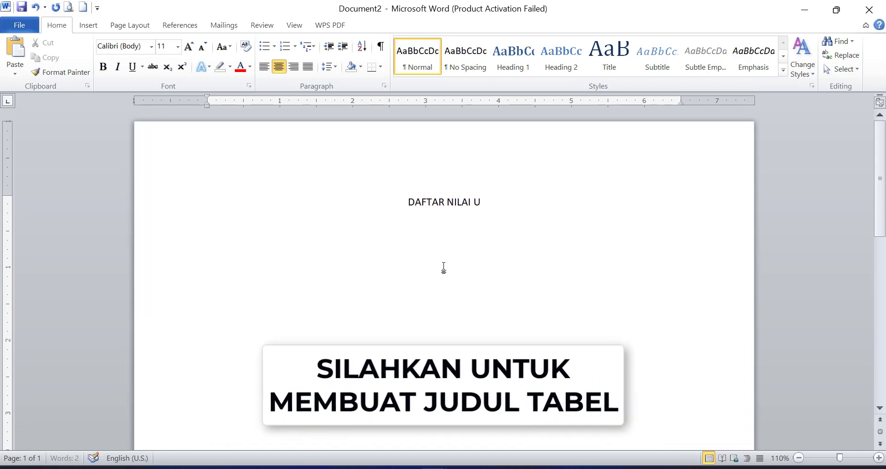
text(JIAN SE)
text(KOL)
text(AH)
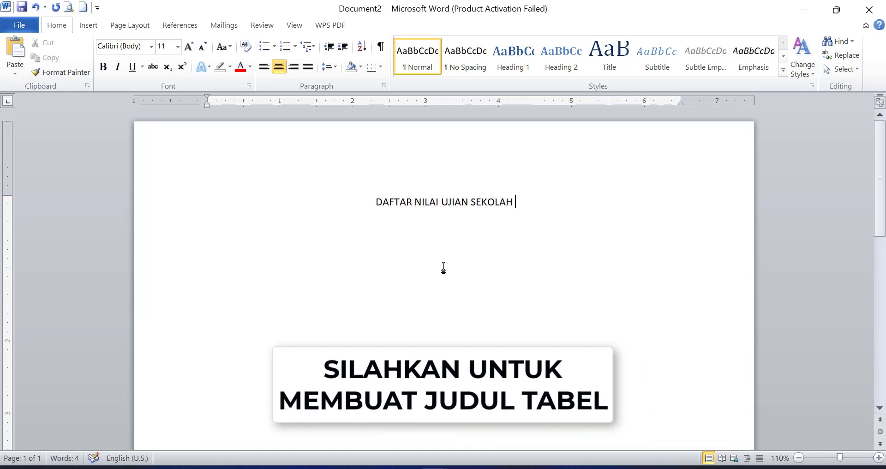
text( SISWA)
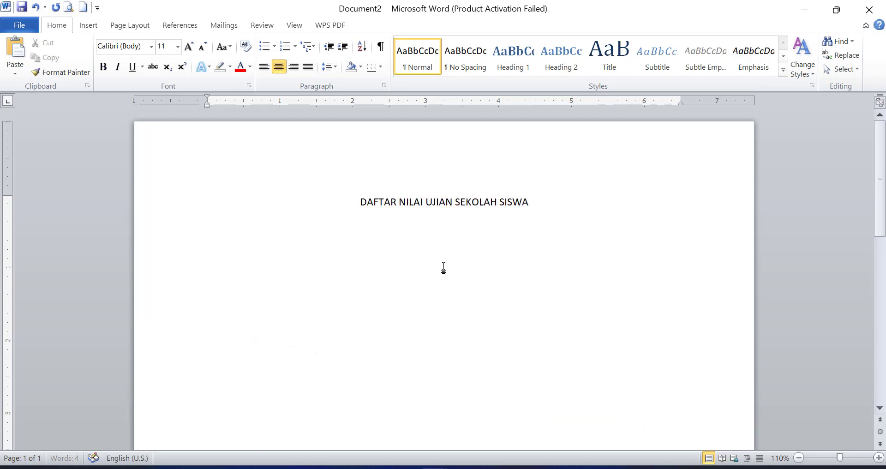
key(Return)
text(SDN)
text( 1 )
text(BELITAN)
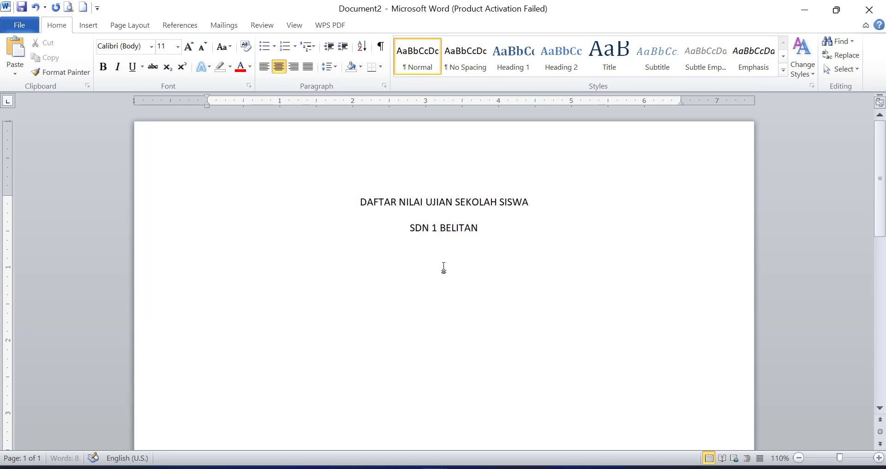
text(G)
key(BackSpace)
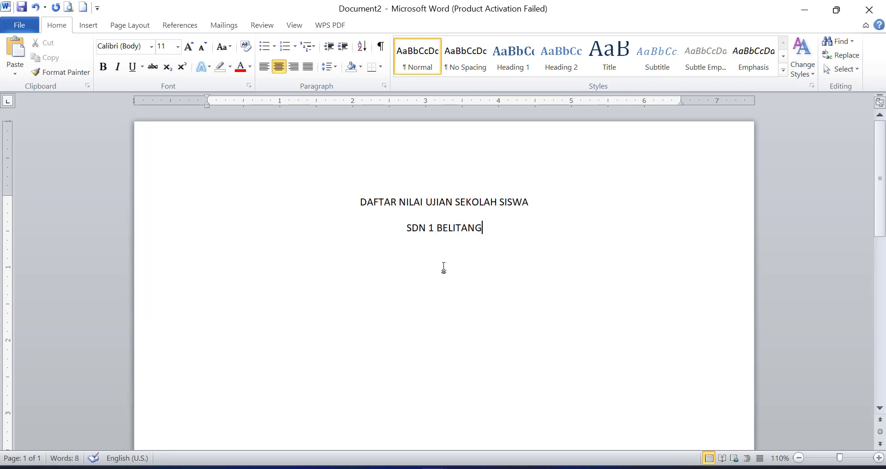
text(, OKU TIMIR)
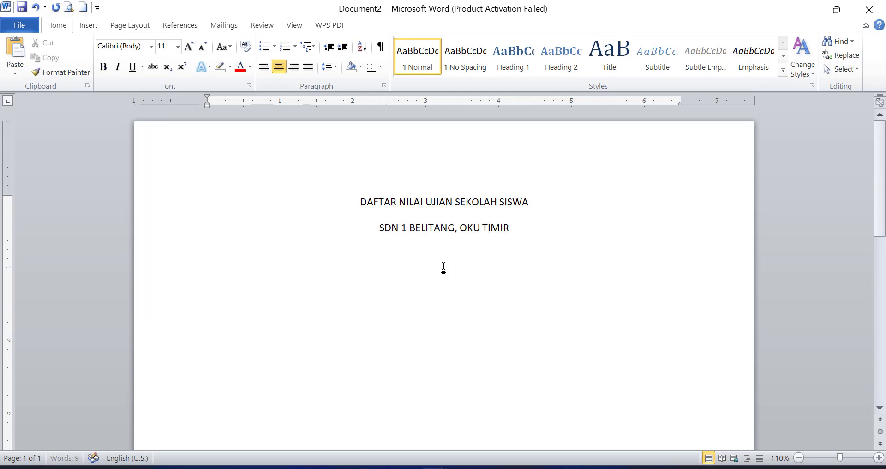
key(BackSpace)
key(BackSpace)
text(UR)
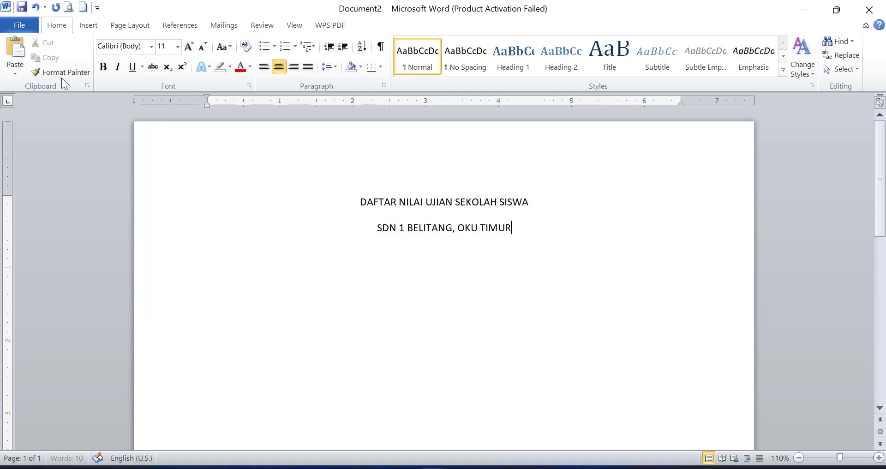
key(Return)
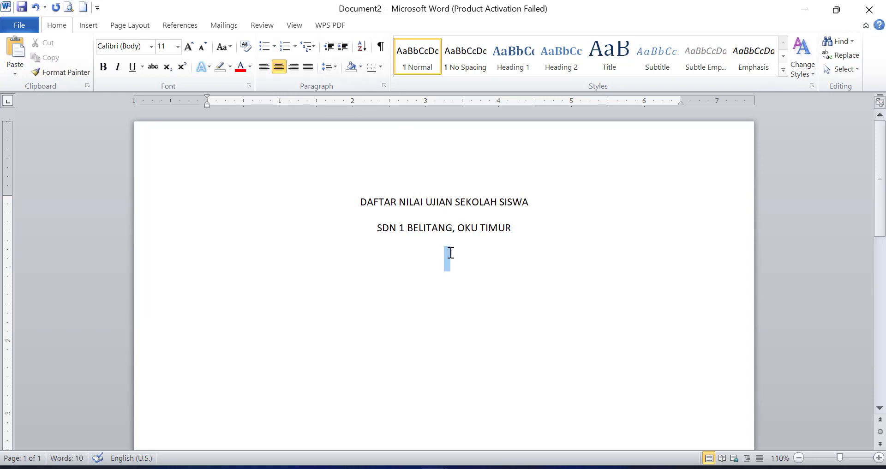
Step: Left-align the empty line under the title and check Document1's reference table before returning
click(265, 67)
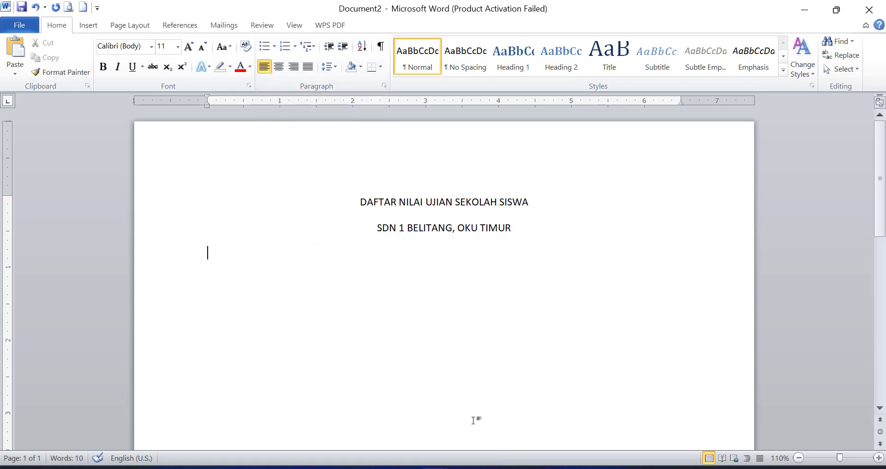
click(387, 402)
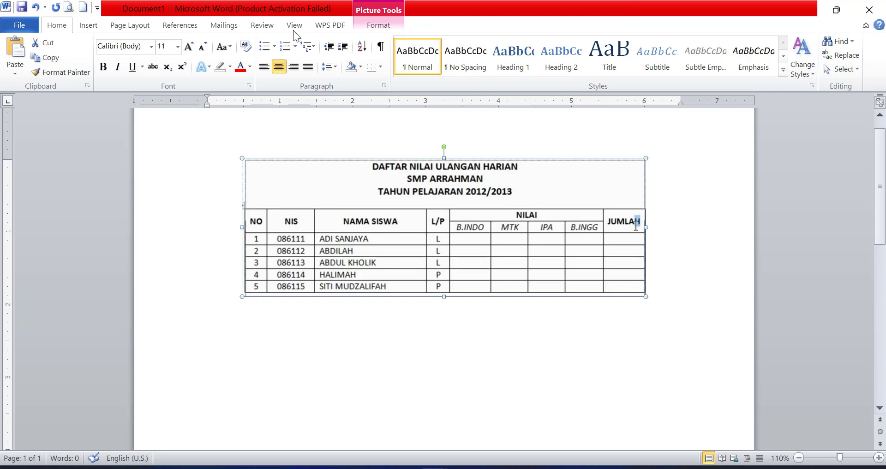
mouse_move(384, 424)
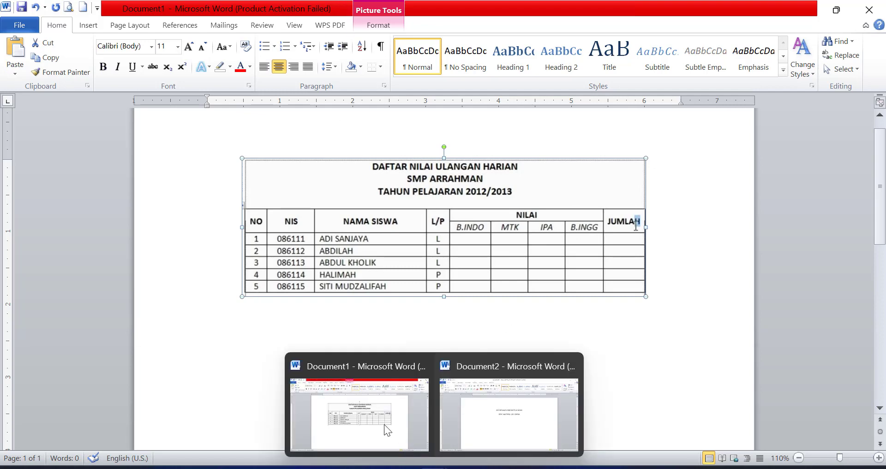
click(498, 411)
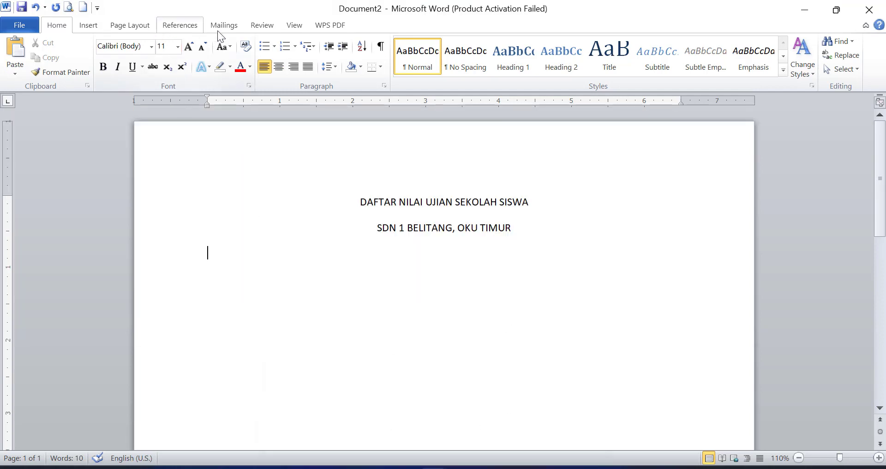
Step: Insert a table with 9 columns and 6 rows below the title
click(88, 25)
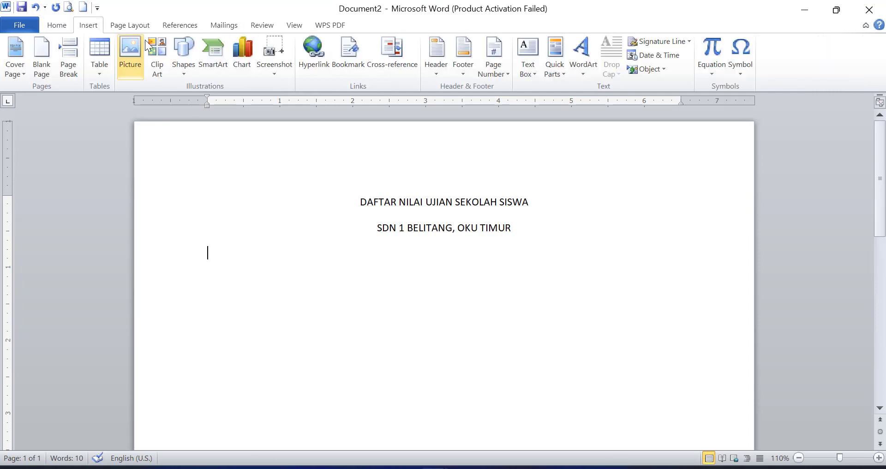
click(98, 68)
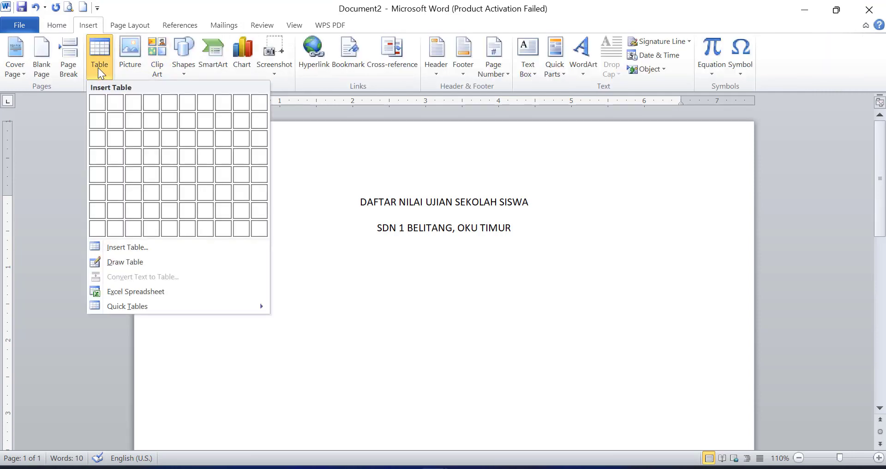
click(120, 253)
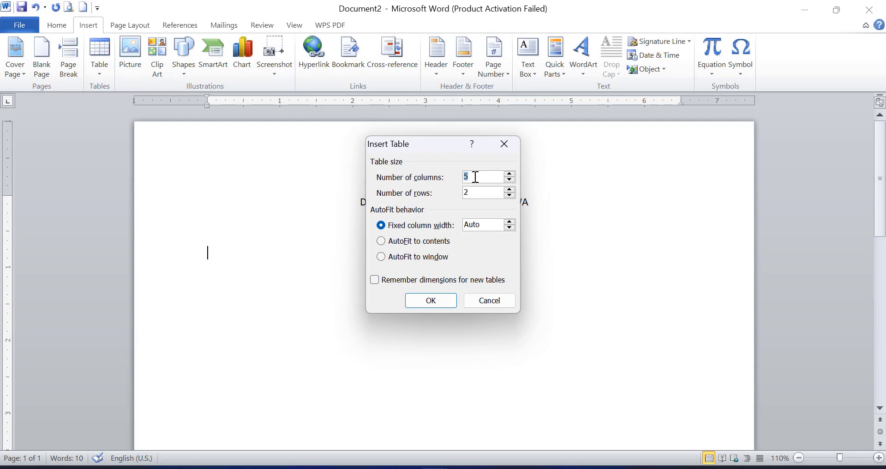
text(9)
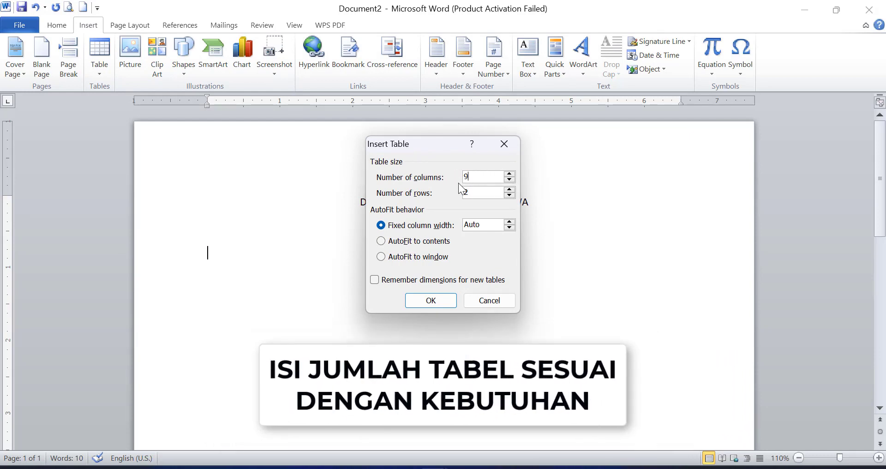
click(464, 194)
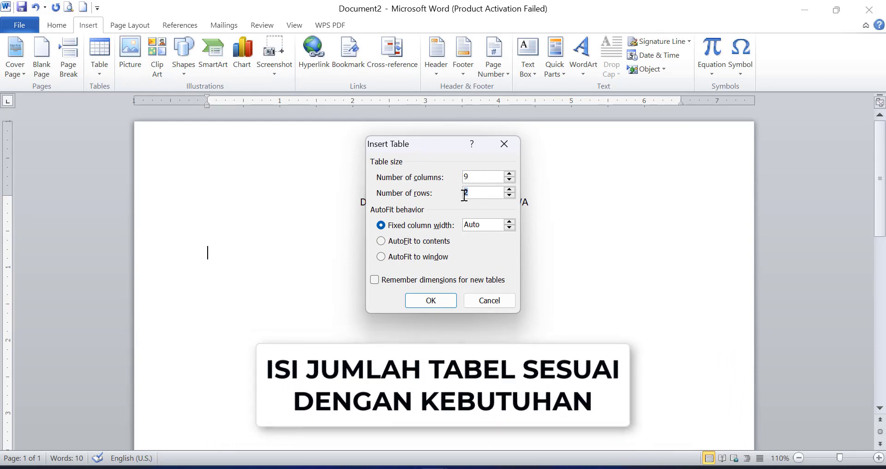
text(6)
click(442, 300)
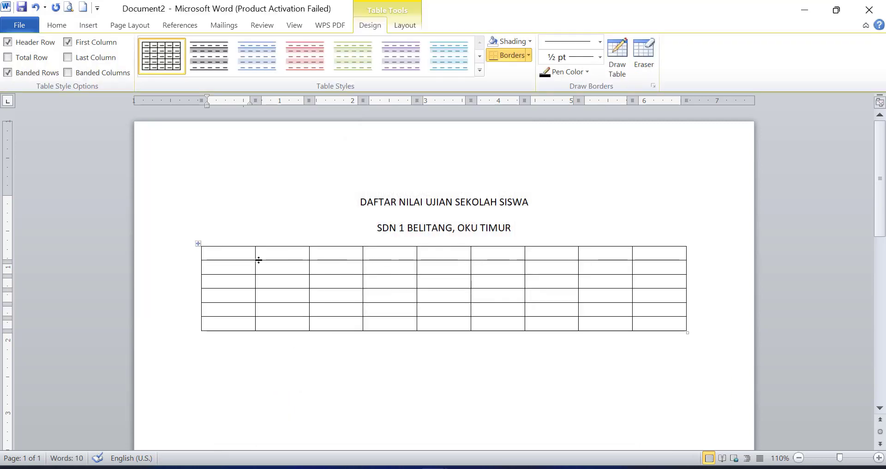
Step: After checking the reference table, enter NO and NIS in the first two header cells
mouse_move(436, 466)
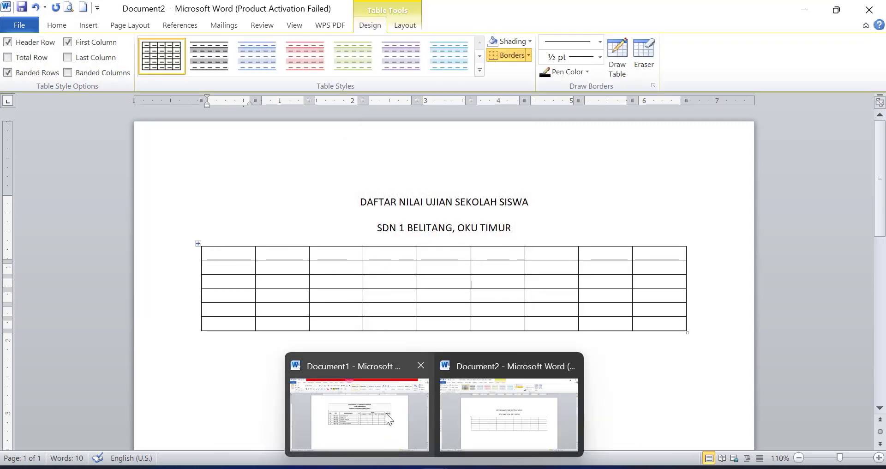
click(386, 414)
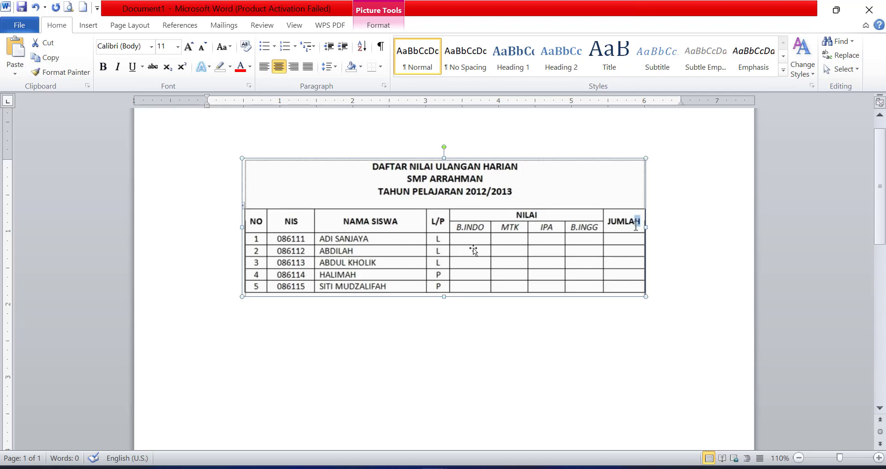
mouse_move(464, 468)
mouse_move(434, 468)
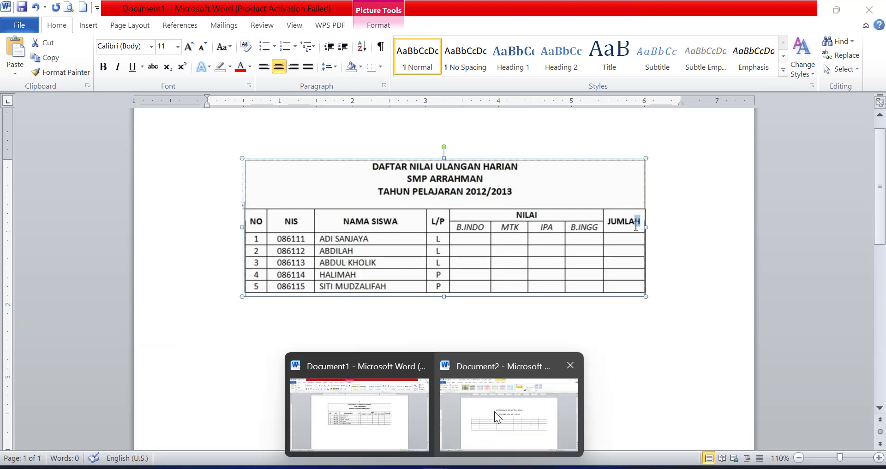
click(494, 411)
text(NO)
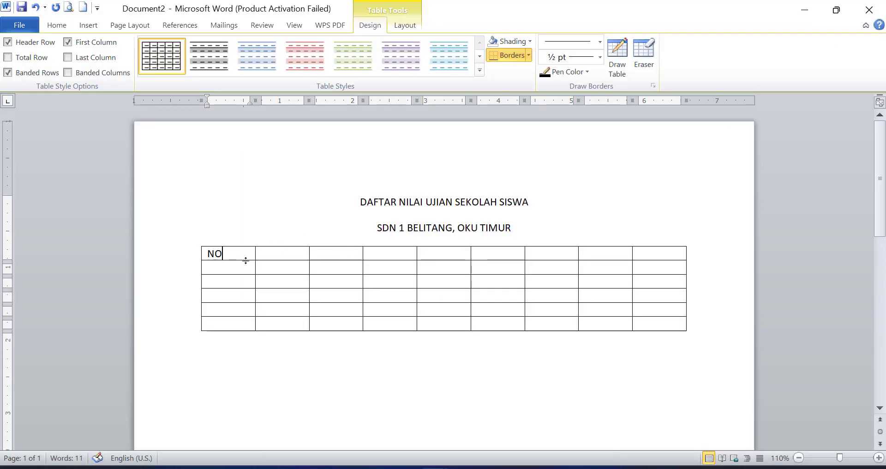
click(283, 253)
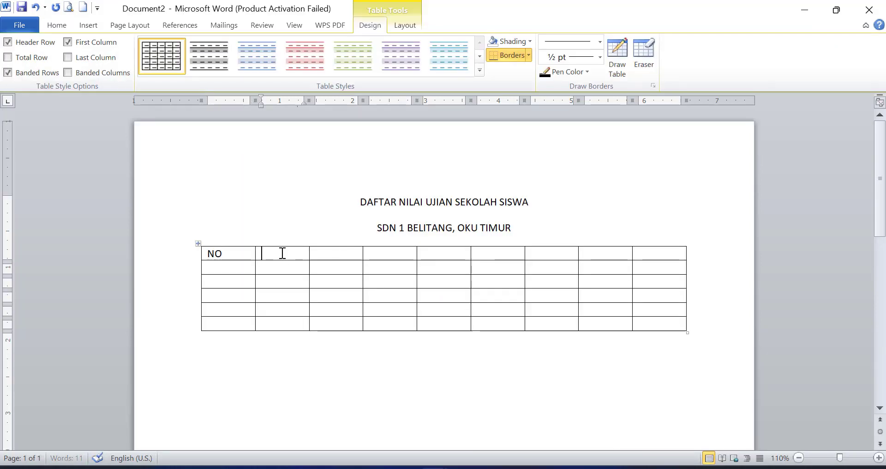
text(NIM)
key(BackSpace)
key(BackSpace)
text(IS)
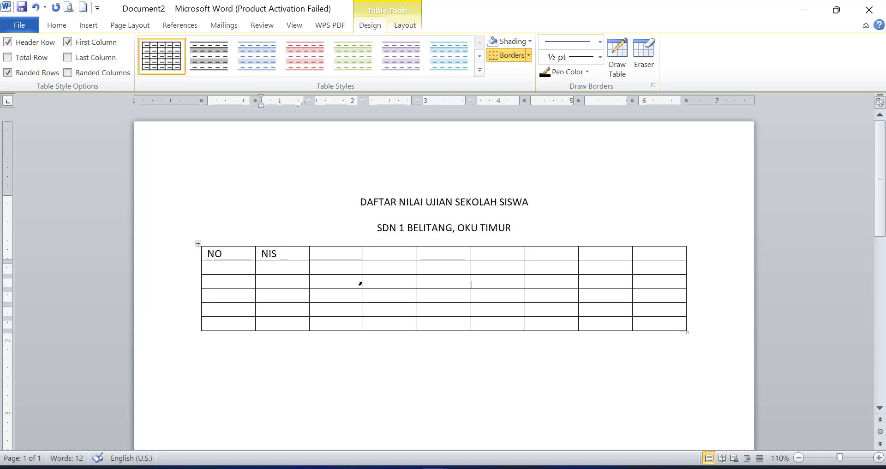
Step: Enter NAMA SISWA and L/P in the third and fourth header cells
click(341, 245)
click(328, 251)
mouse_move(469, 464)
click(384, 427)
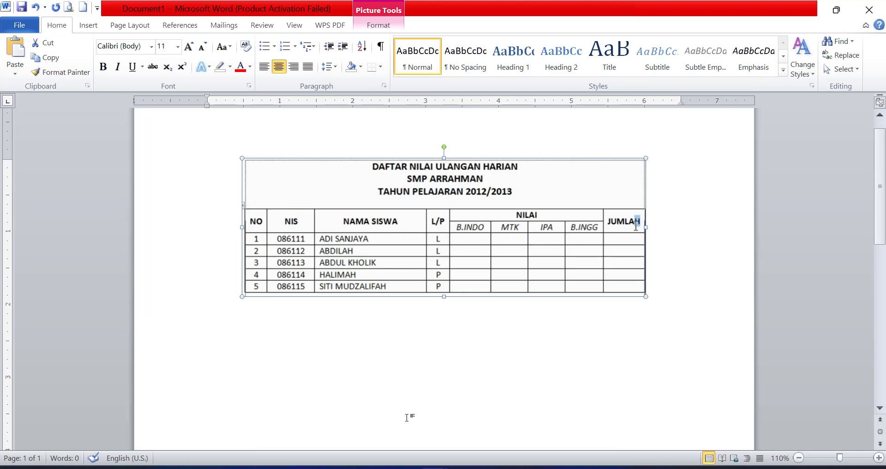
mouse_move(432, 465)
click(470, 419)
click(344, 250)
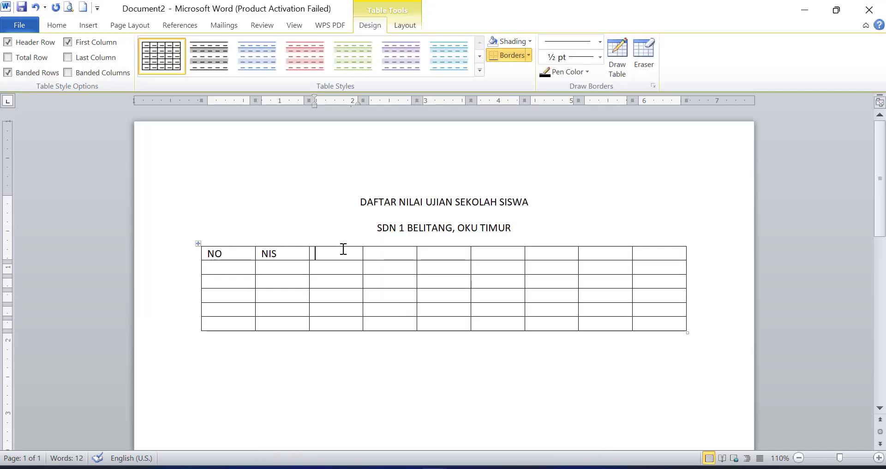
text(NAMA SISWA)
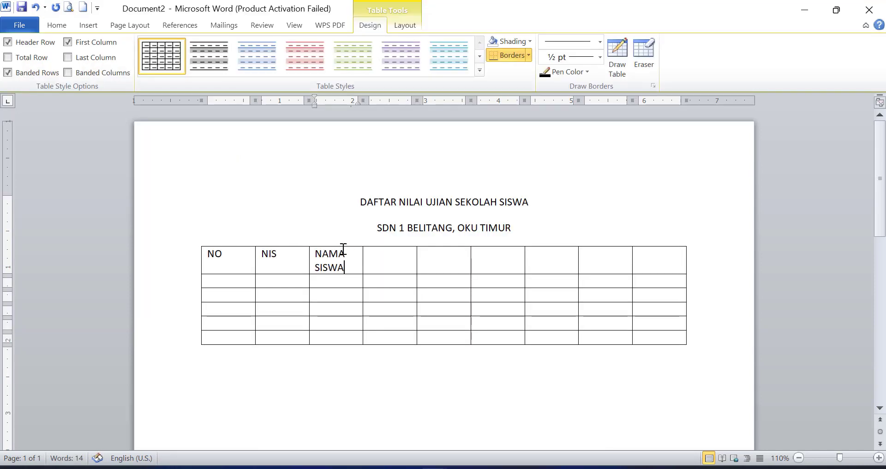
click(405, 253)
text(L/)
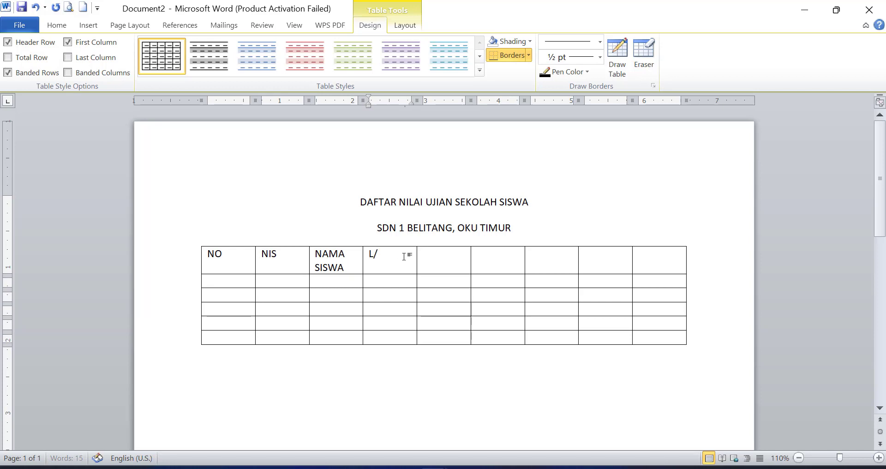
text(P)
Step: Recheck the reference table and place the cursor in row 2, column 5
key(Tab)
click(392, 419)
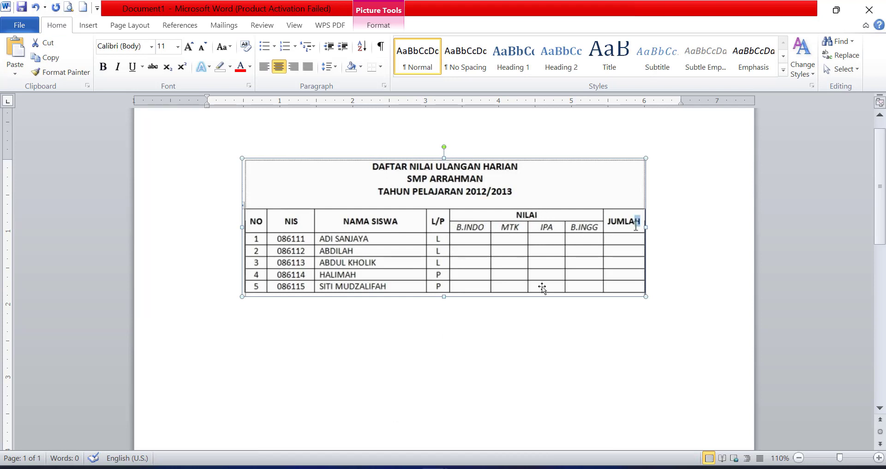
mouse_move(435, 466)
click(489, 408)
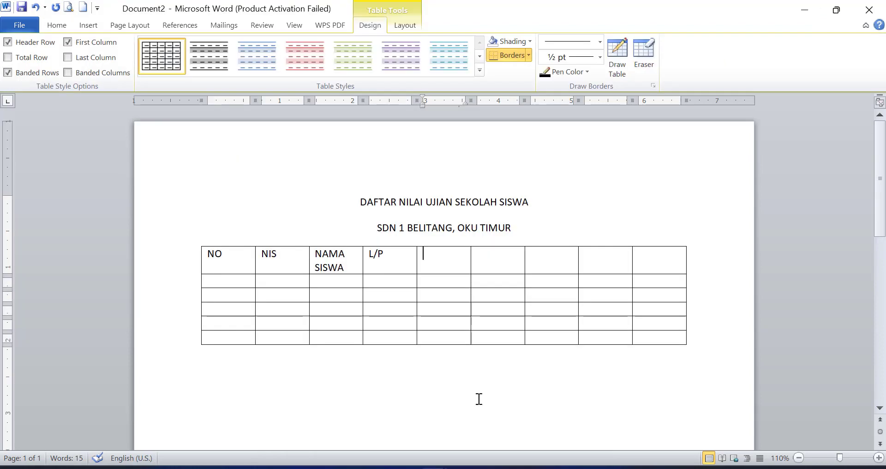
click(418, 280)
Step: Fill row 2 from column 5 with B.INDO, IPA, MAT. and B.ING
text(B)
text(.INDO)
click(487, 280)
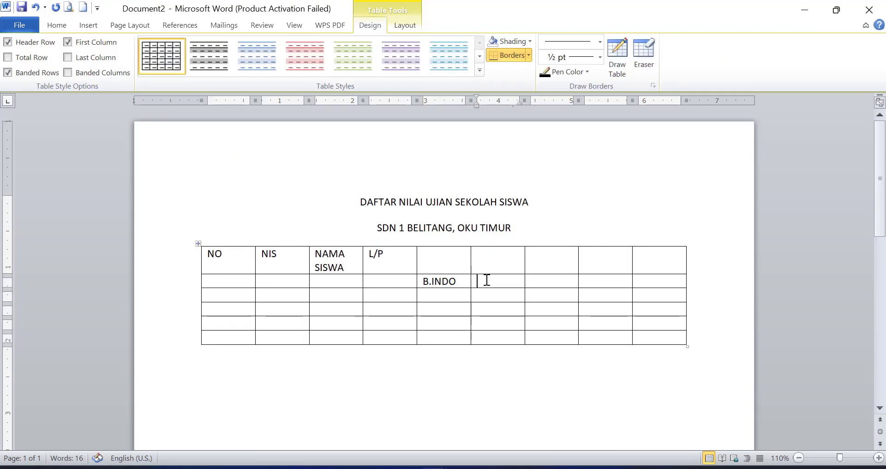
text(IPA)
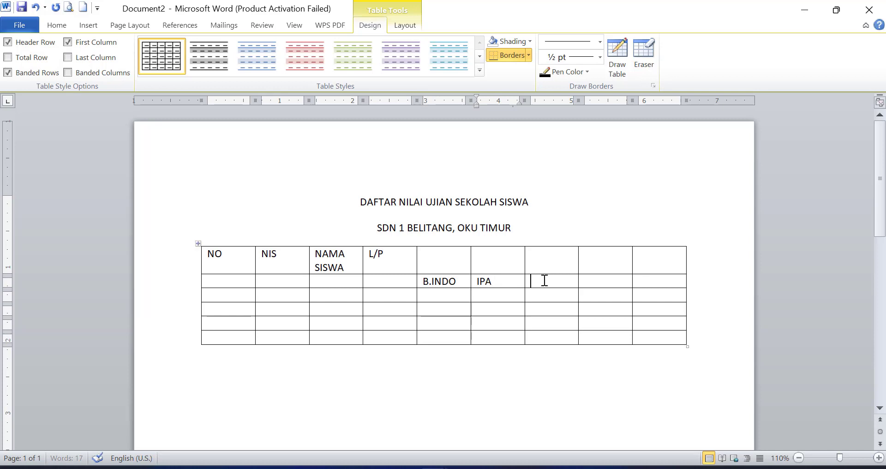
click(542, 281)
text(MAT)
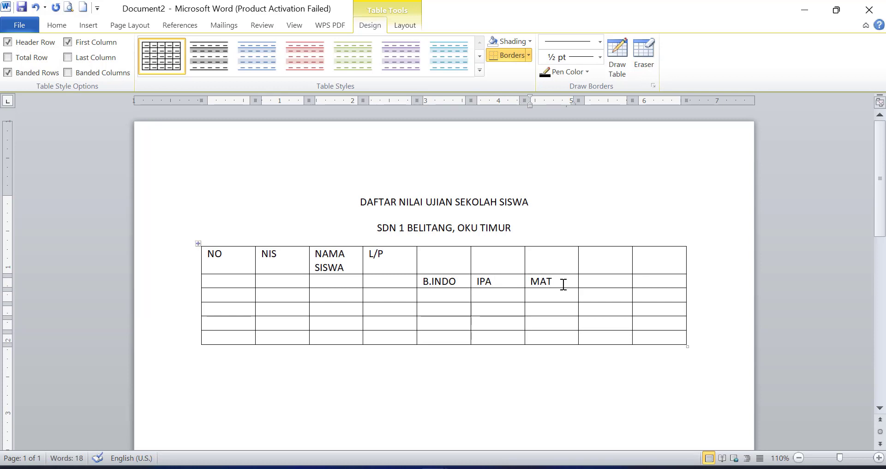
text(.)
click(594, 281)
text(B.IN)
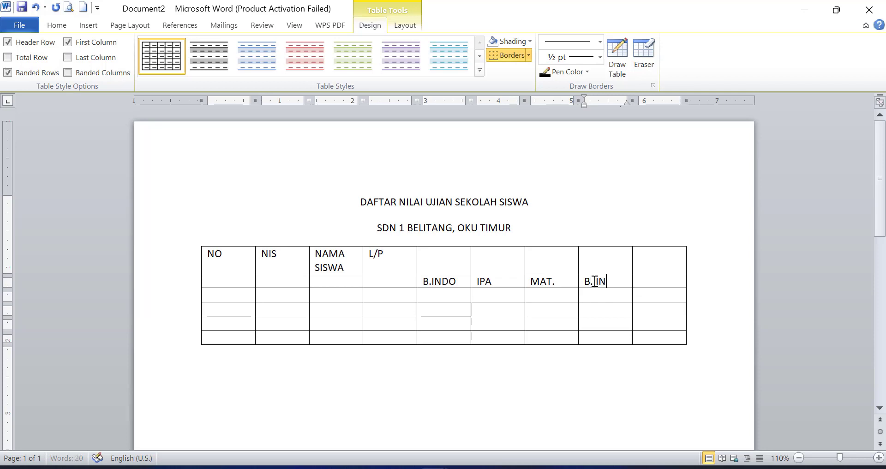
text(G)
click(595, 281)
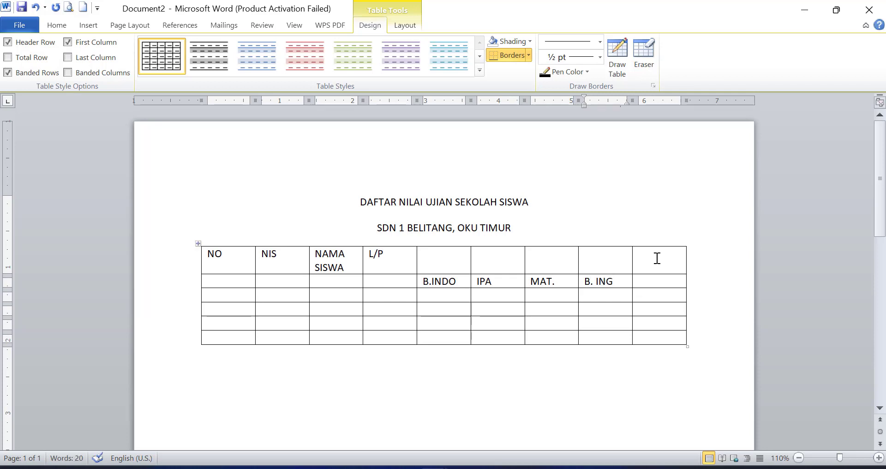
Step: Type JUMLAH in the top-right header cell and select it with the empty cell below
click(657, 258)
text(JUMLA)
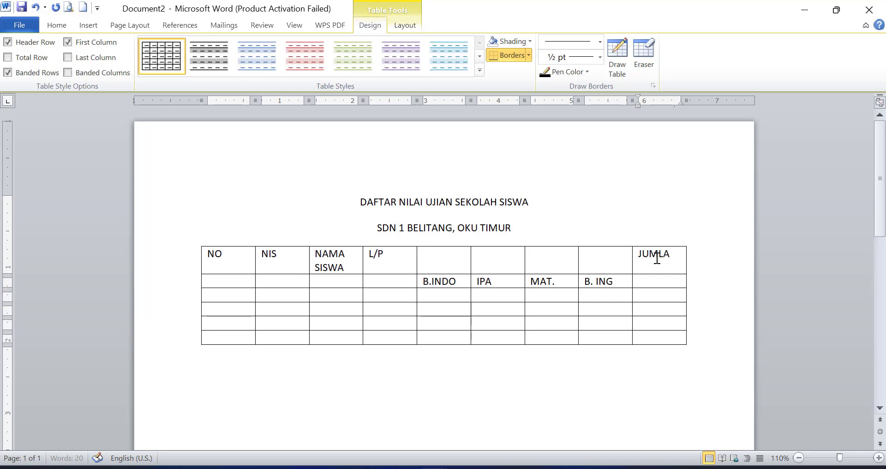
text(H)
click(634, 252)
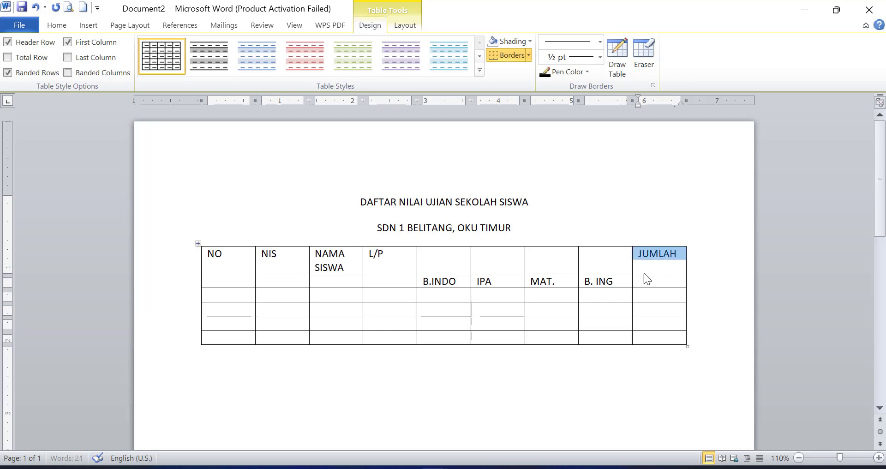
click(653, 290)
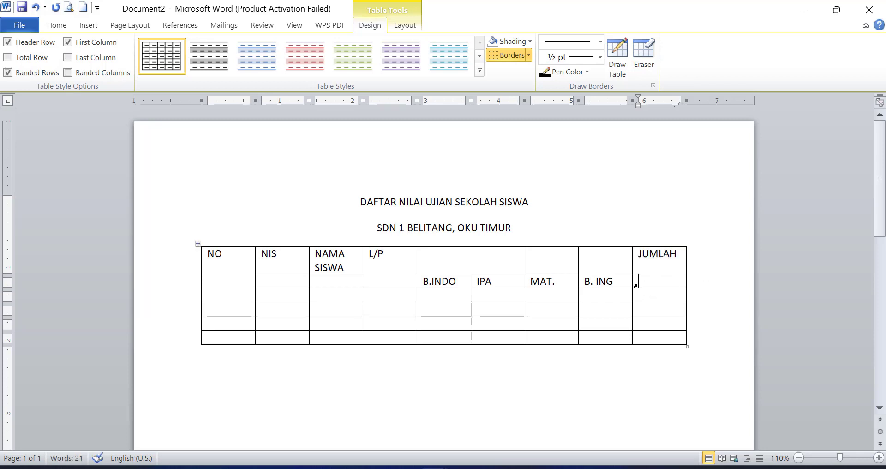
text(JUM)
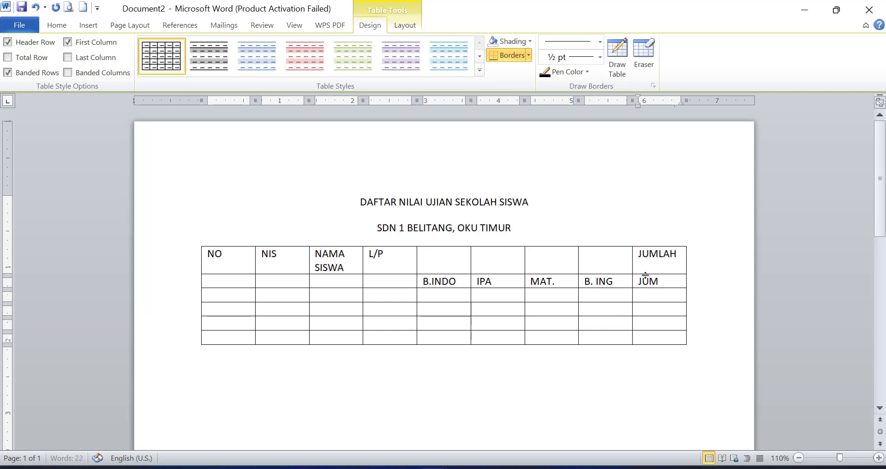
key(BackSpace)
key(BackSpace)
key(BackSpace)
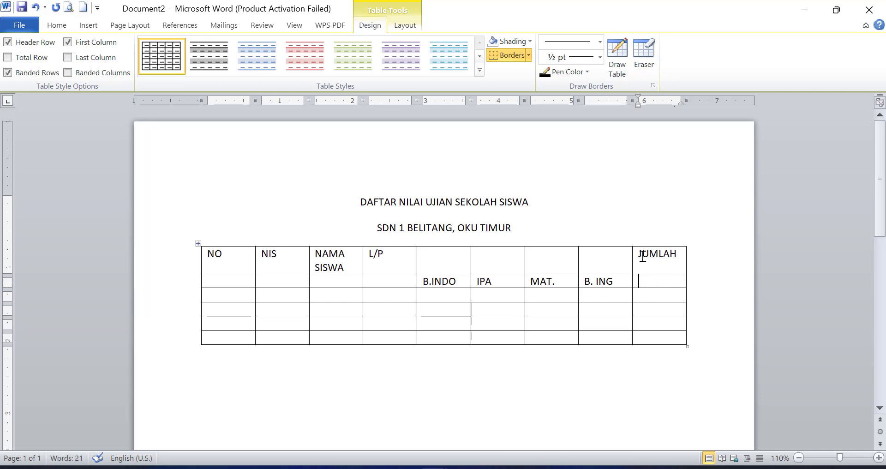
mouse_move(641, 257)
mouse_down()
mouse_move(661, 291)
mouse_move(662, 281)
mouse_up()
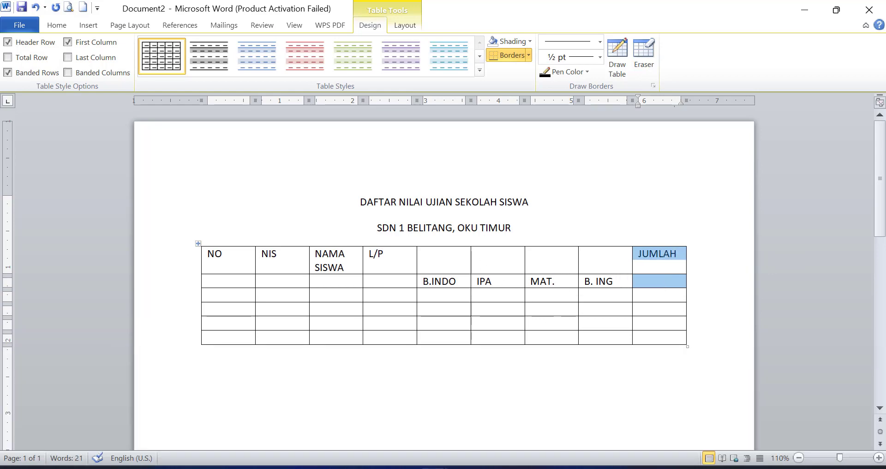
Step: Go from Document1 back to Document2 and select both header rows from NO to B. ING
mouse_move(435, 466)
click(412, 405)
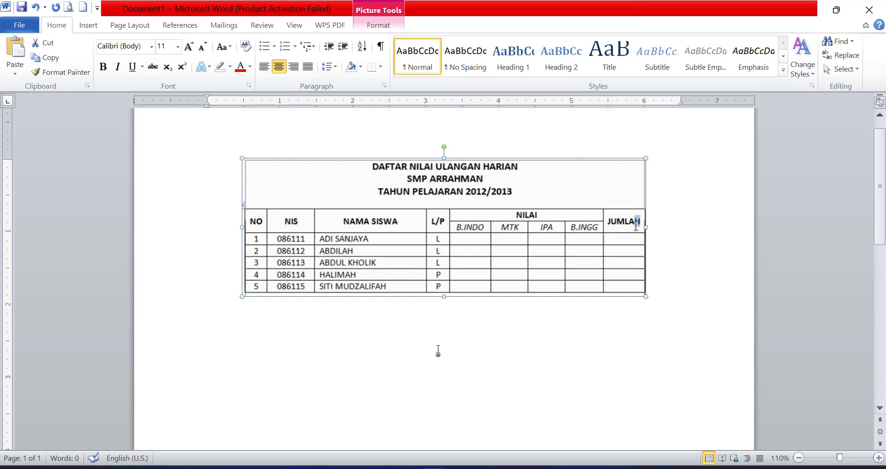
mouse_move(458, 467)
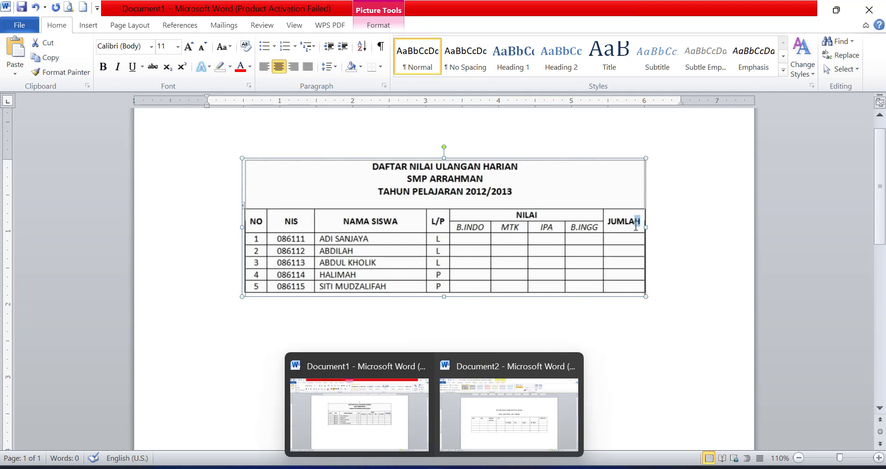
click(480, 415)
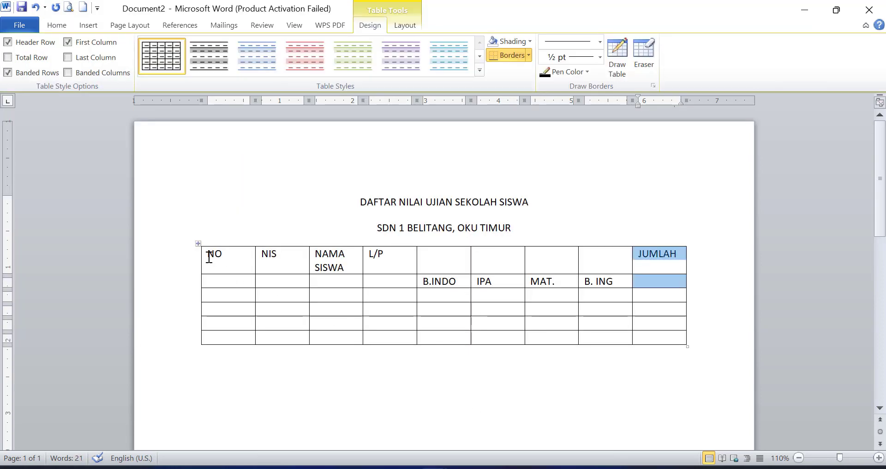
mouse_move(209, 257)
mouse_down()
mouse_move(677, 273)
mouse_move(663, 277)
mouse_up()
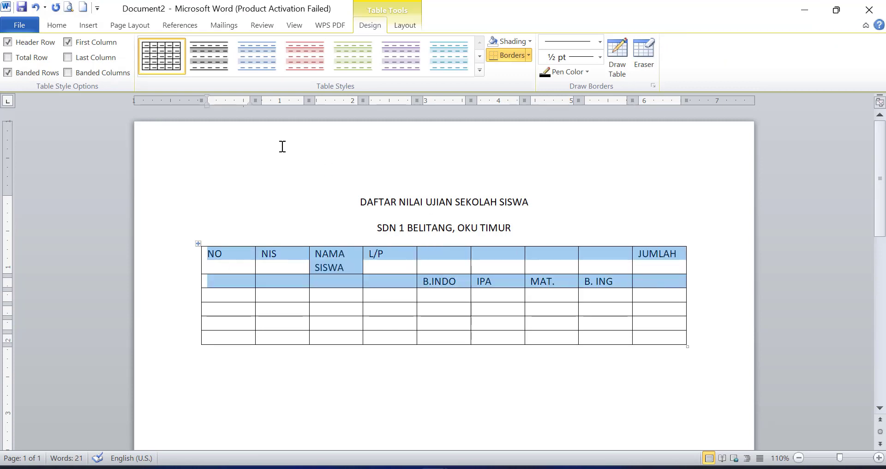
Step: Make the NO-through-JUMLAH header rows centred and bold
click(64, 26)
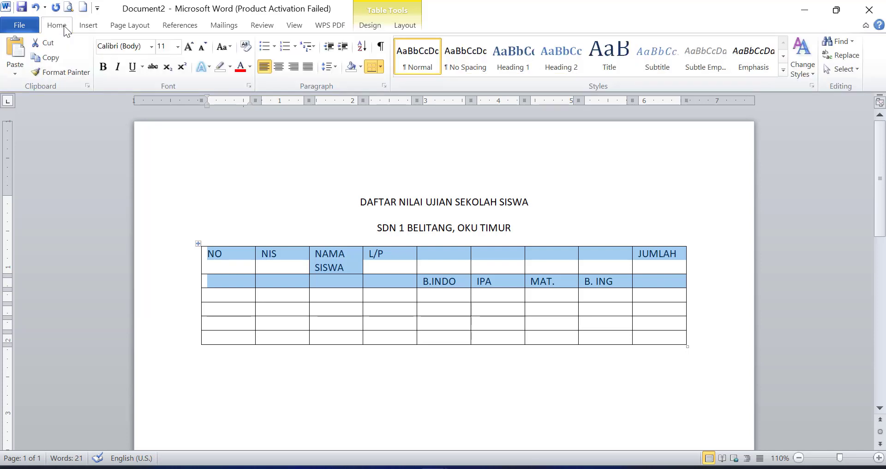
click(278, 67)
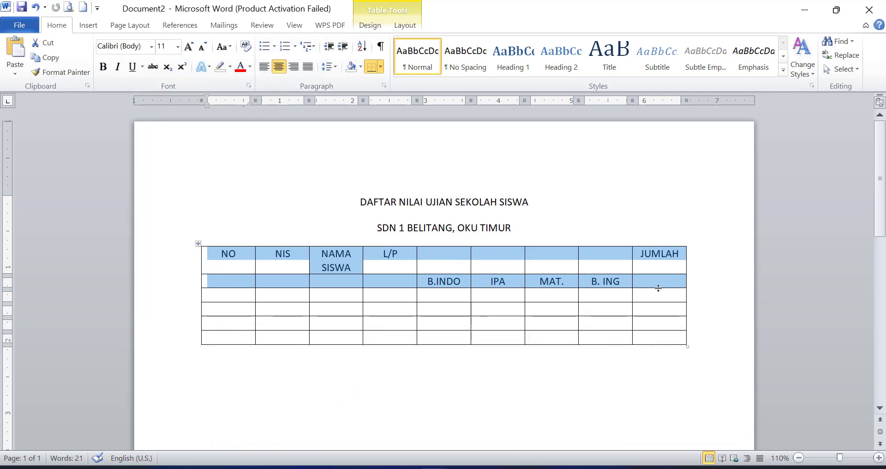
click(104, 70)
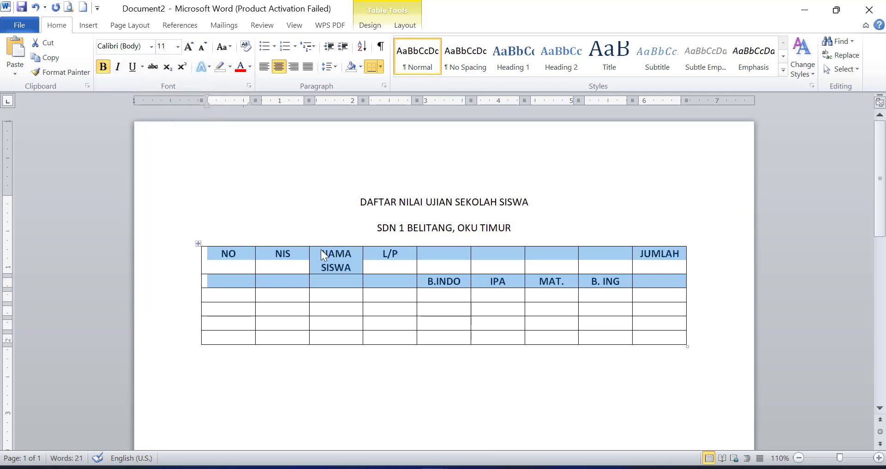
click(228, 257)
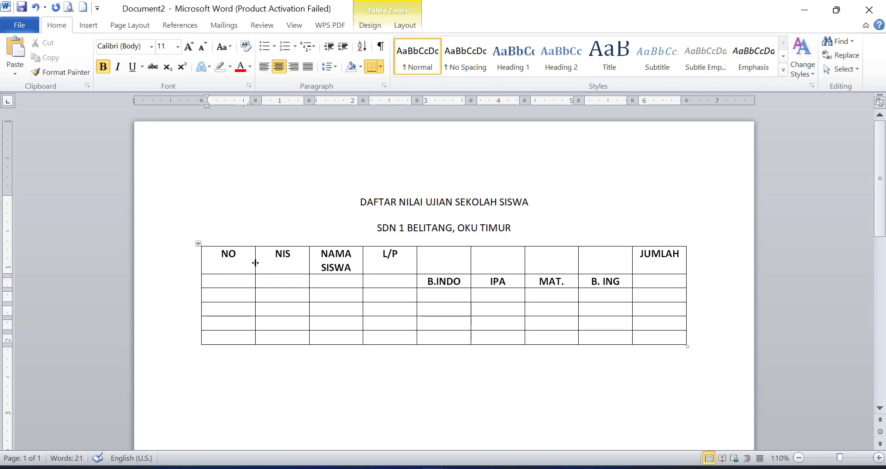
Step: Narrow the NO, NIS and L/P columns, widening NAMA SISWA and B.INDO
drag(255, 263, 238, 264)
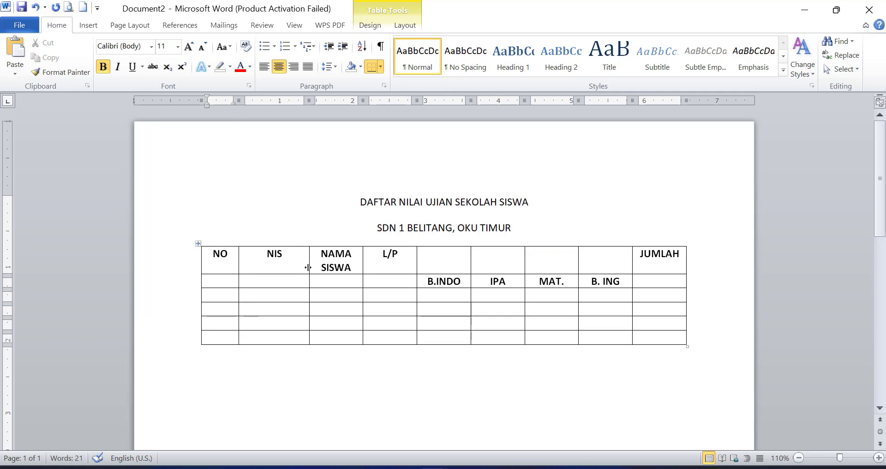
drag(308, 265, 294, 265)
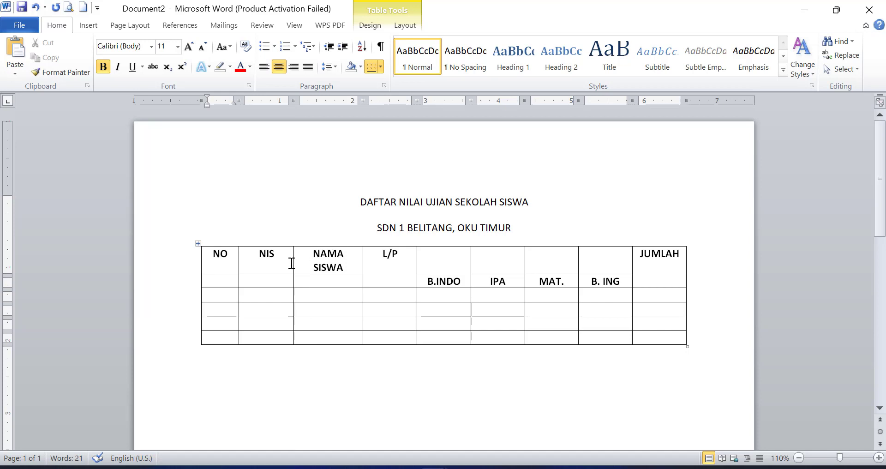
drag(293, 262, 279, 261)
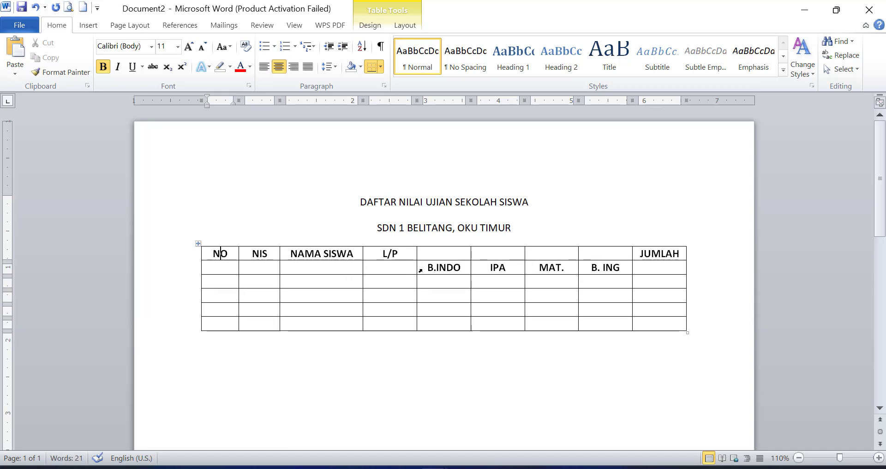
drag(416, 265, 399, 266)
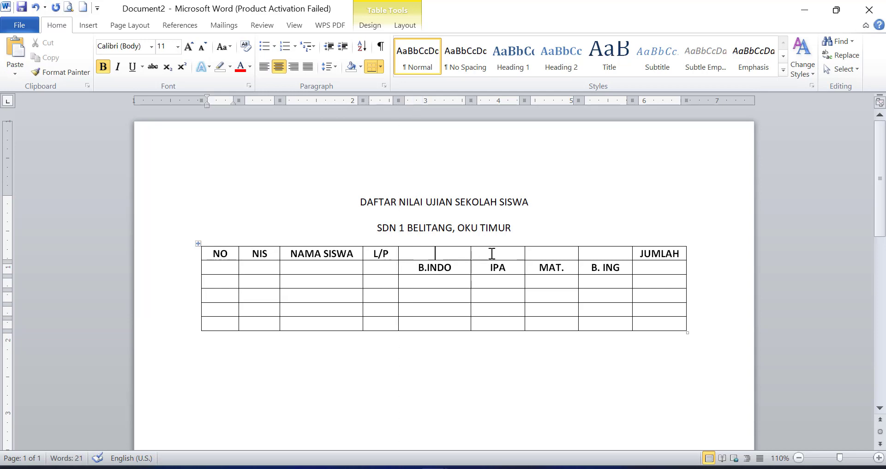
drag(451, 253, 619, 253)
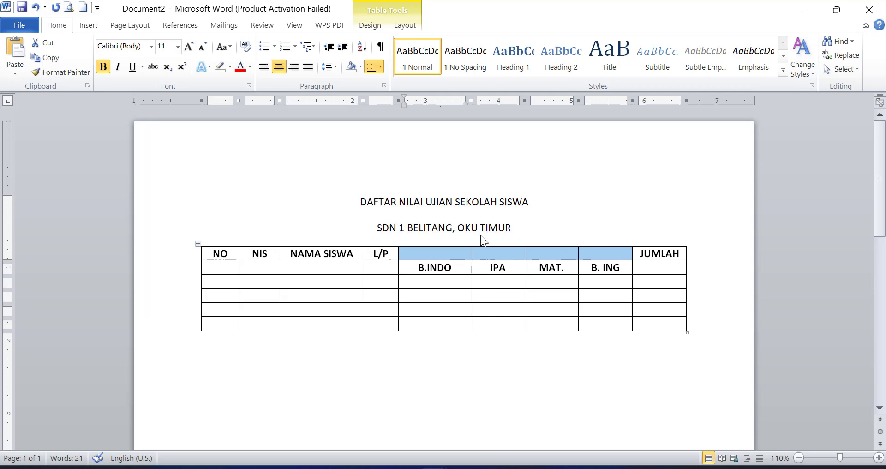
Step: Enter MATA PELAJARAN above B.INDO and select the top cells across to B. ING
click(438, 249)
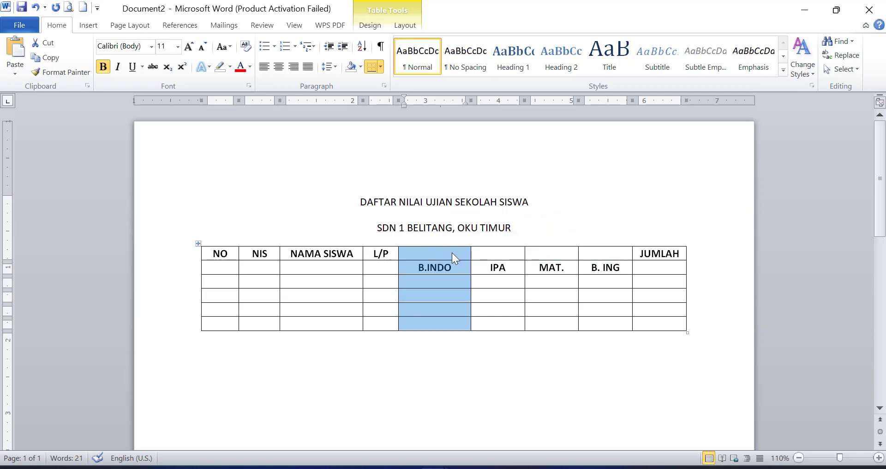
click(442, 254)
text(MATA)
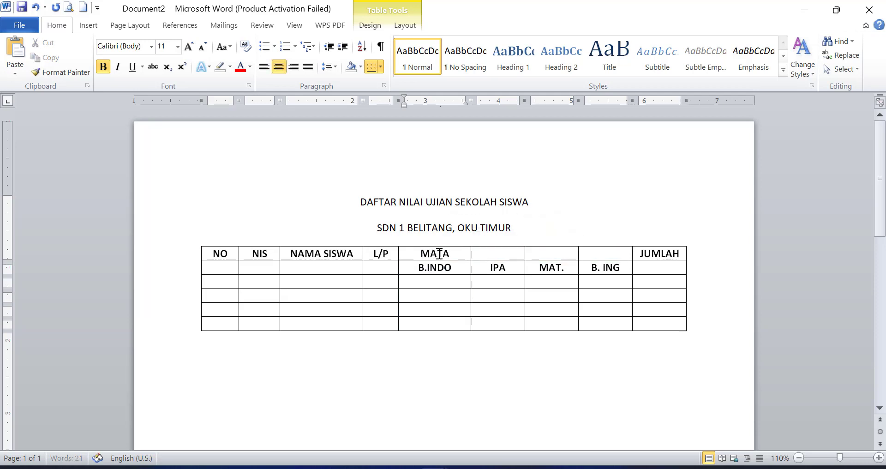
text( PEL)
key(BackSpace)
key(BackSpace)
key(BackSpace)
text(PELAJARAN)
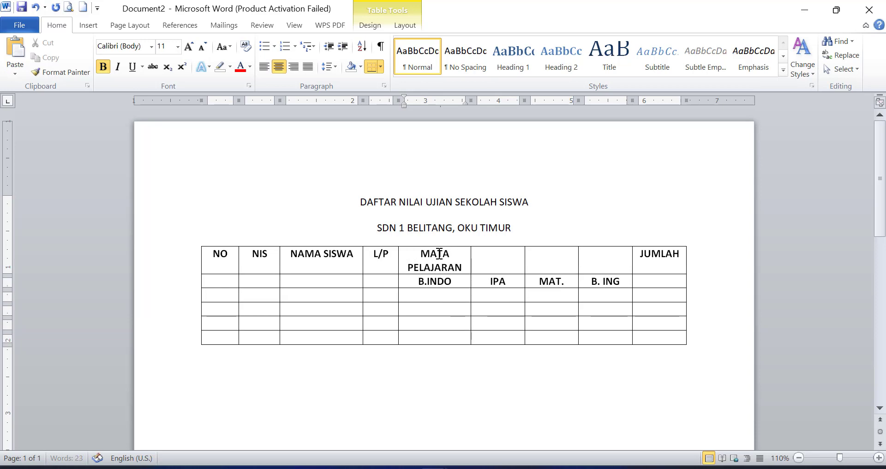
text(G)
key(BackSpace)
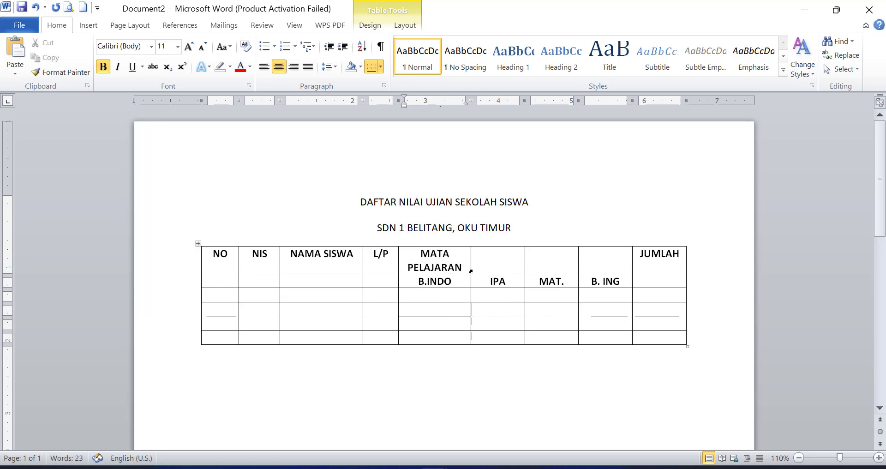
drag(424, 254, 605, 255)
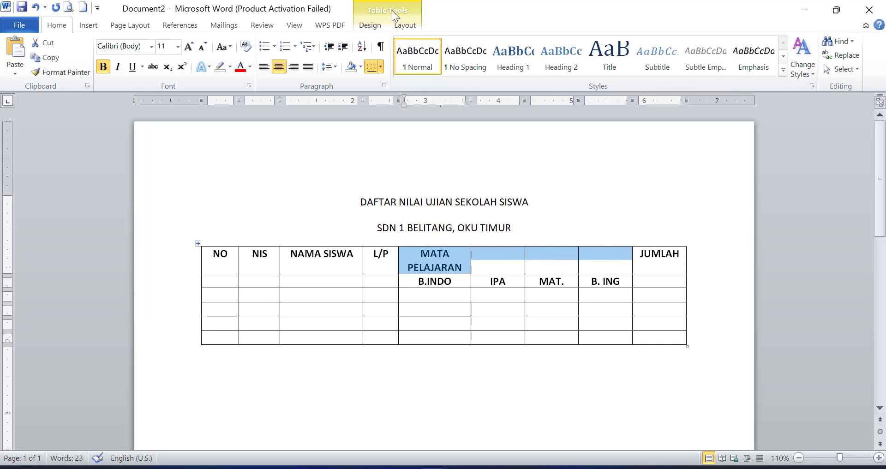
Step: Merge the four top cells above B.INDO through B. ING into one MATA PELAJARAN header cell
click(402, 25)
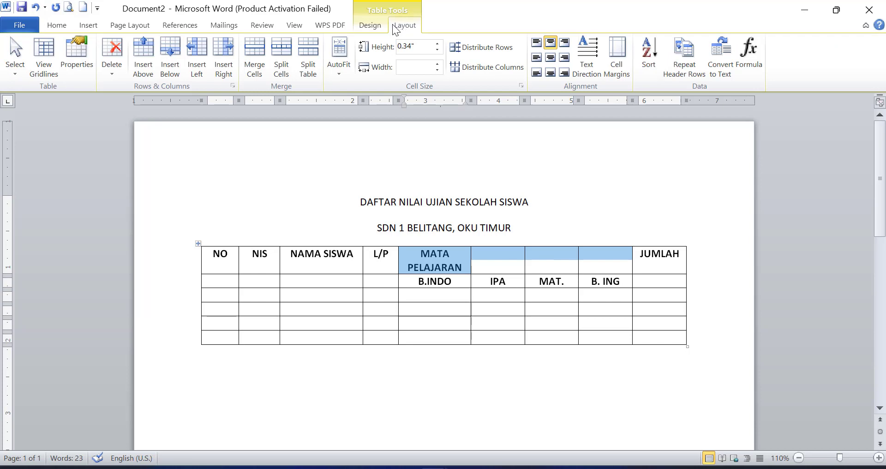
click(250, 67)
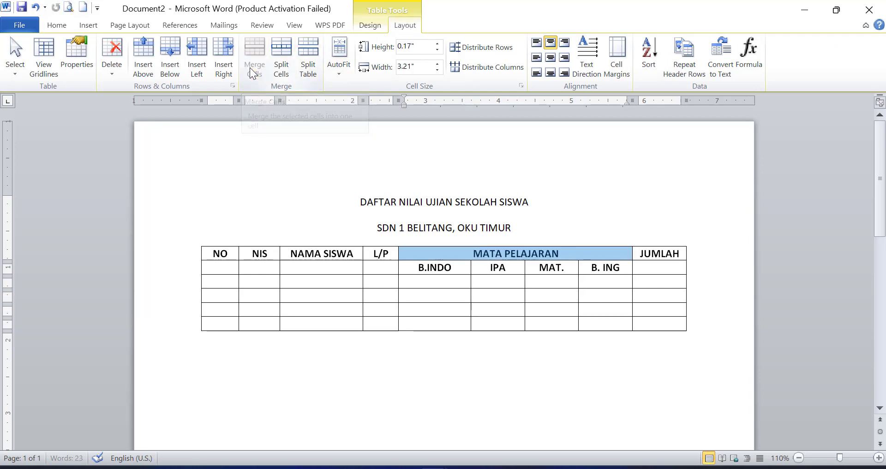
click(474, 254)
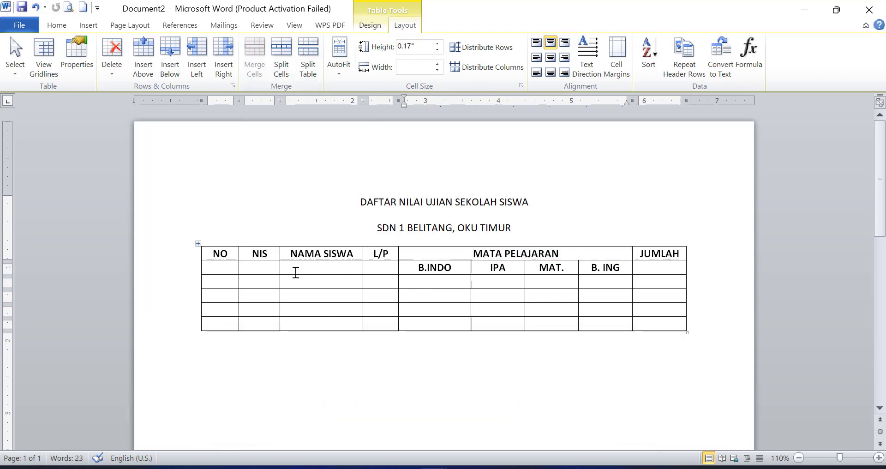
Step: Merge the NO, NIS and NAMA SISWA headers each with the empty cell below
drag(218, 255, 221, 267)
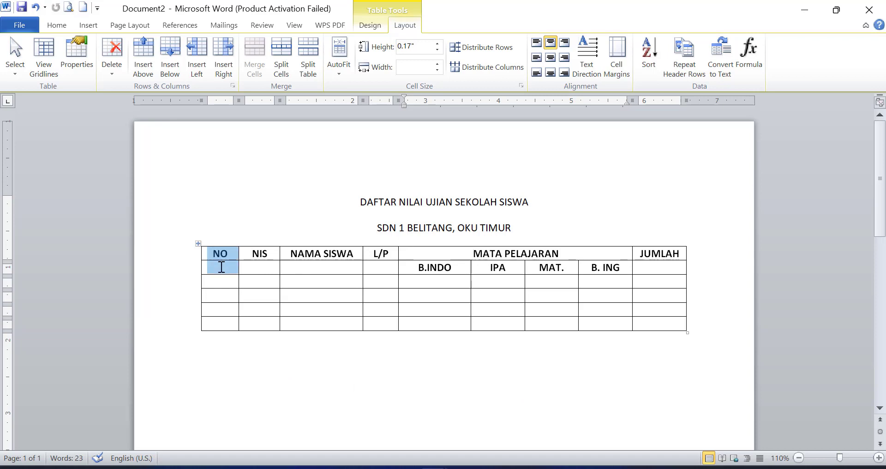
click(255, 56)
mouse_move(249, 254)
mouse_down()
mouse_move(265, 270)
mouse_move(315, 277)
mouse_up()
click(254, 60)
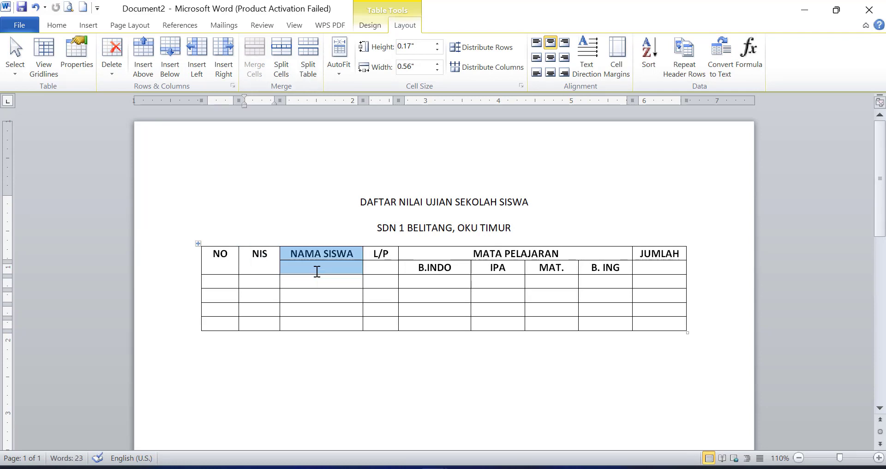
click(254, 64)
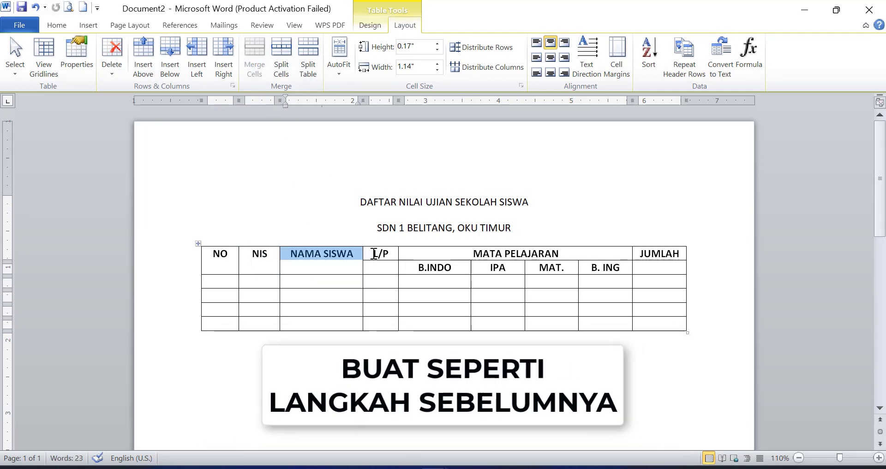
Step: Merge the L/P and JUMLAH headers with their cells beneath so they span both header rows
drag(375, 251, 381, 270)
click(248, 68)
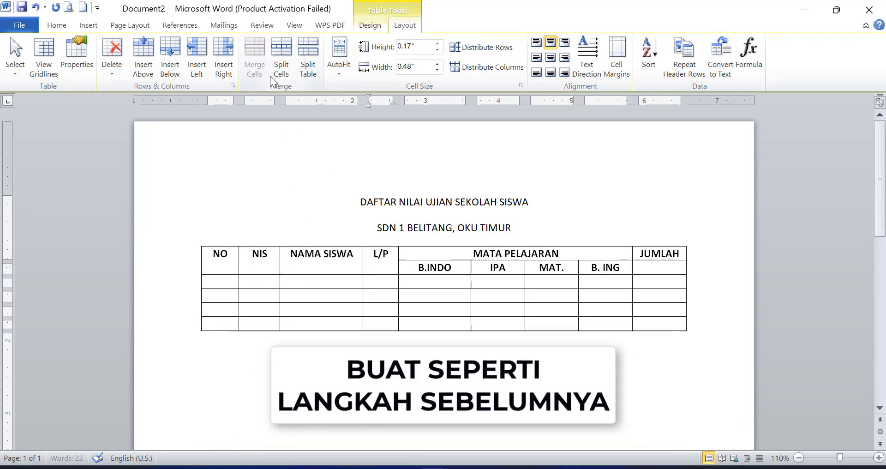
click(379, 253)
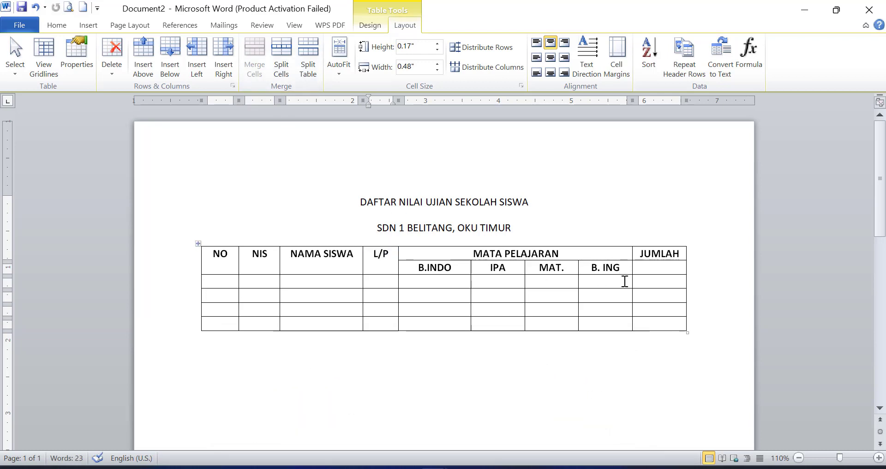
drag(643, 252, 659, 265)
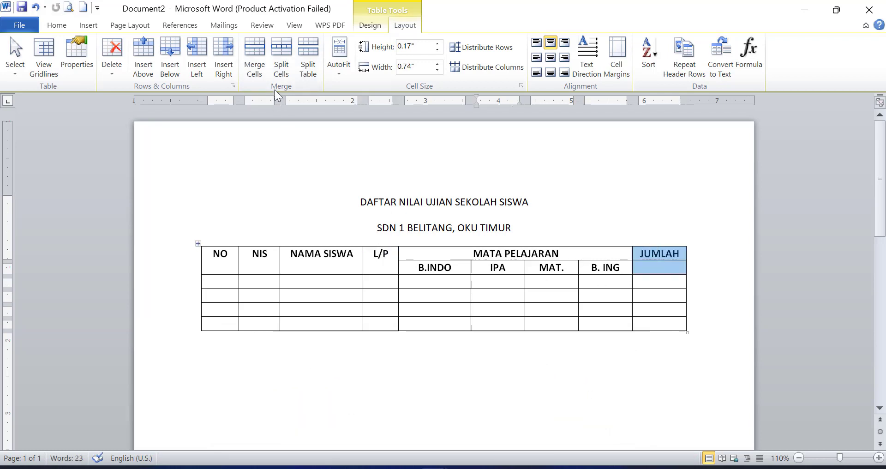
click(256, 63)
click(399, 253)
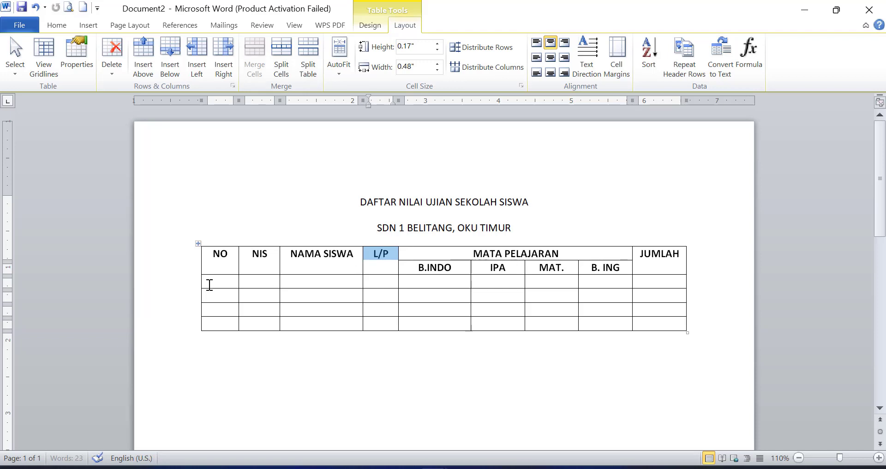
click(224, 281)
Step: Number the four NO data cells 1, 2, 3 and 4
text(1)
click(216, 295)
text(2)
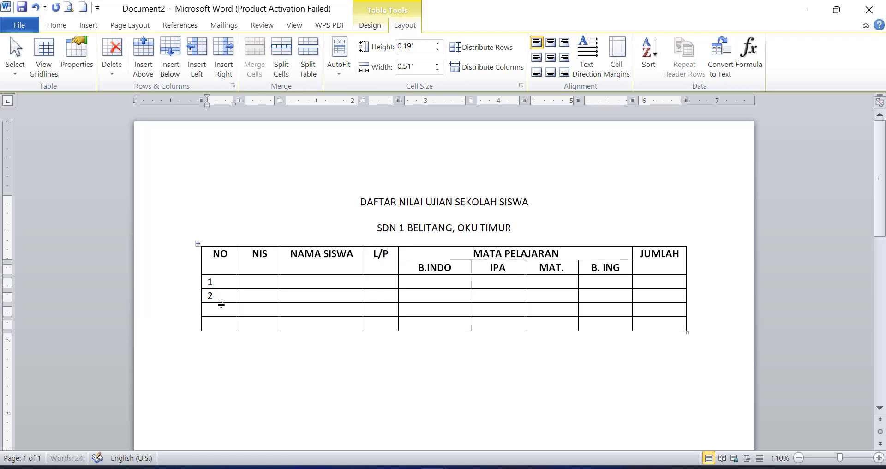
click(213, 309)
text(3)
click(223, 323)
text(4)
Step: Narrow the NO column across all rows by moving the NO/NIS border left
click(238, 260)
drag(239, 258, 229, 254)
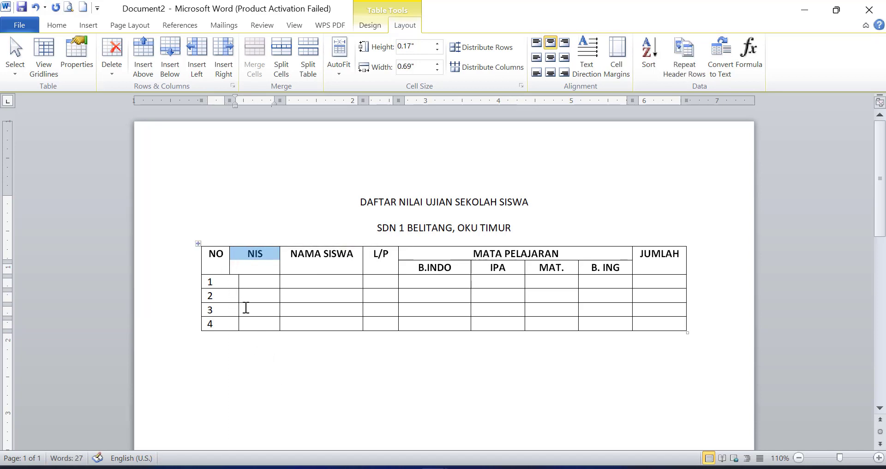
key(ctrl+z)
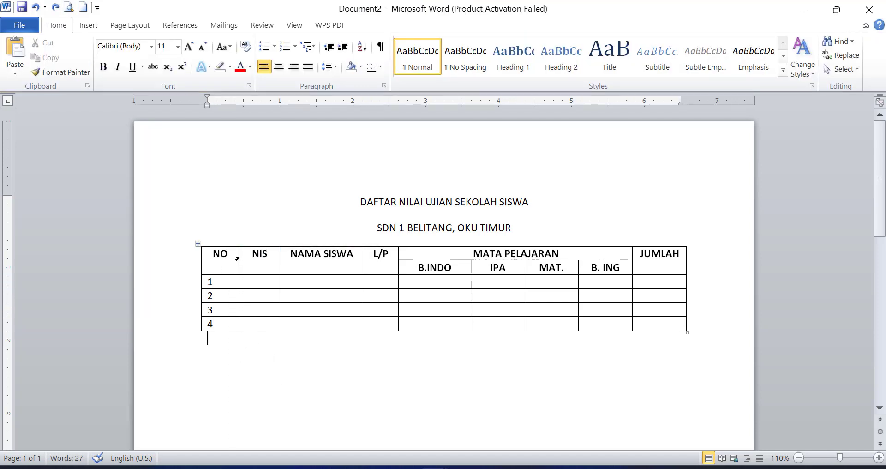
drag(237, 259, 229, 253)
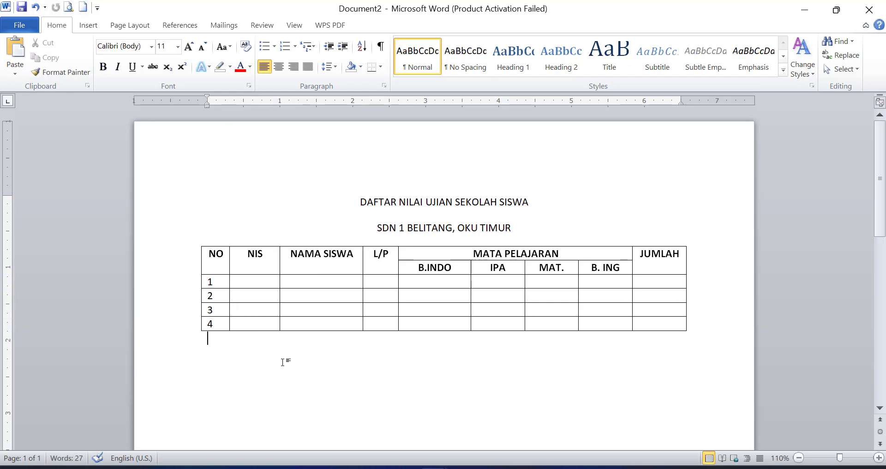
Step: Set both title lines to 1.0 single line spacing
drag(347, 199, 506, 233)
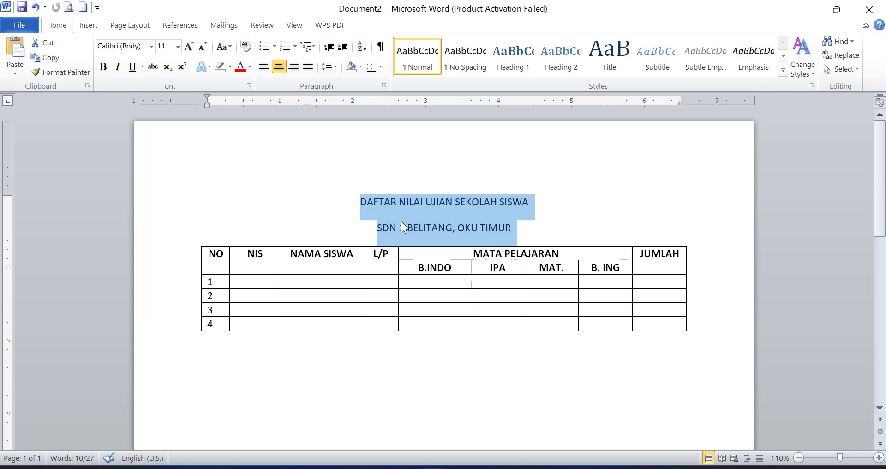
drag(363, 203, 518, 231)
click(337, 68)
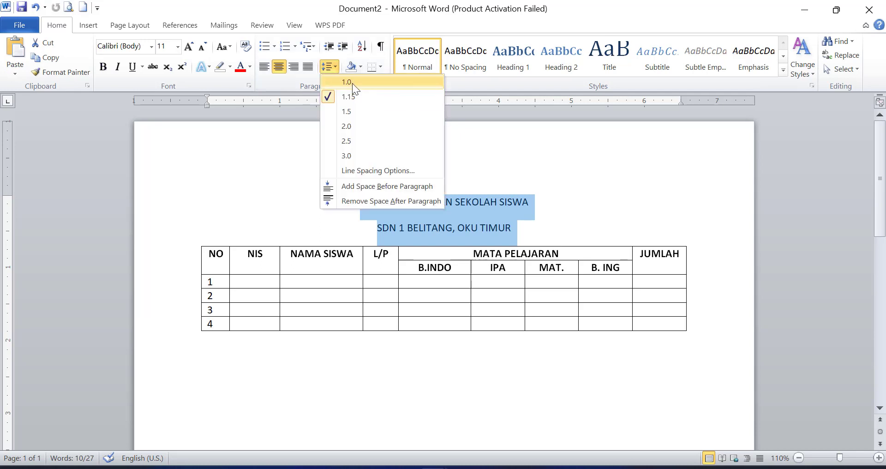
click(352, 82)
drag(361, 199, 526, 231)
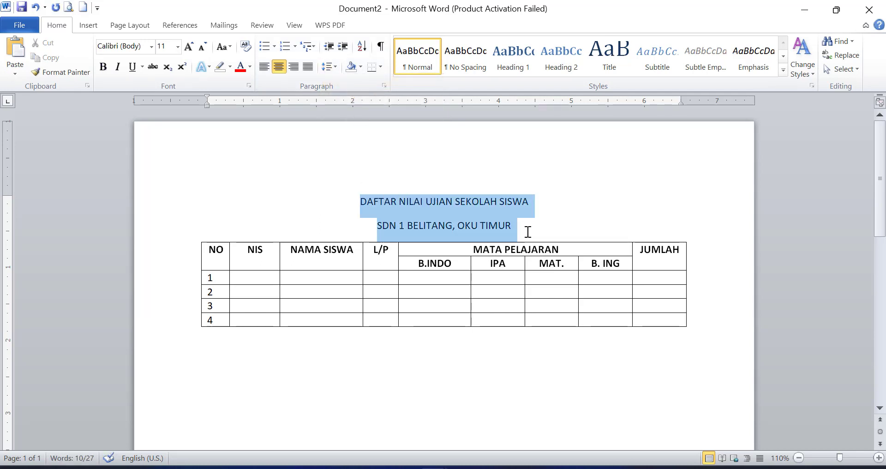
click(336, 68)
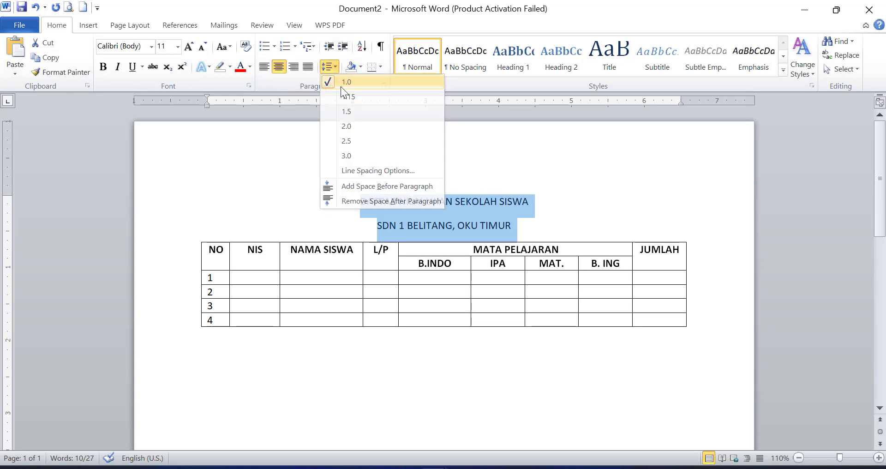
click(340, 86)
Step: Bold both title lines and add an empty line after TIMUR
click(557, 224)
drag(382, 210, 519, 225)
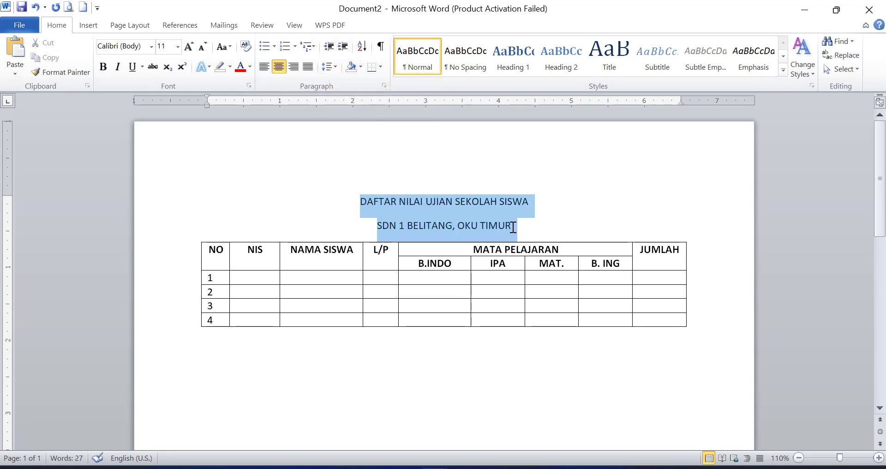
key(ctrl+b)
click(544, 226)
key(Return)
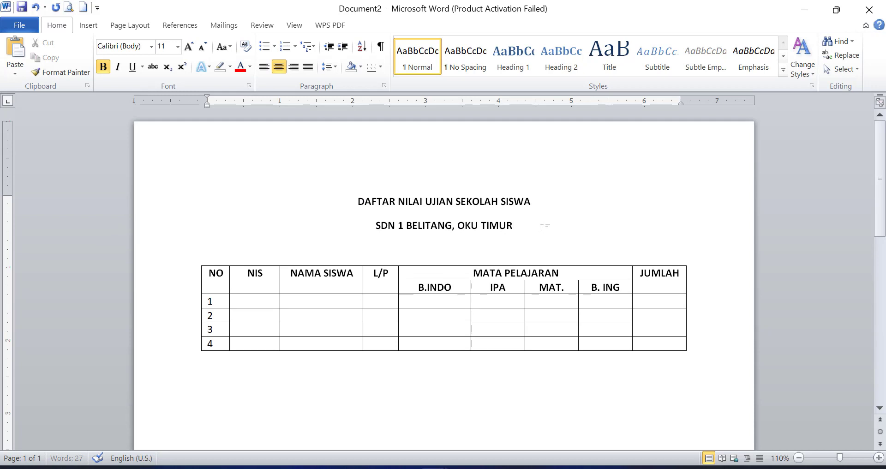
click(393, 344)
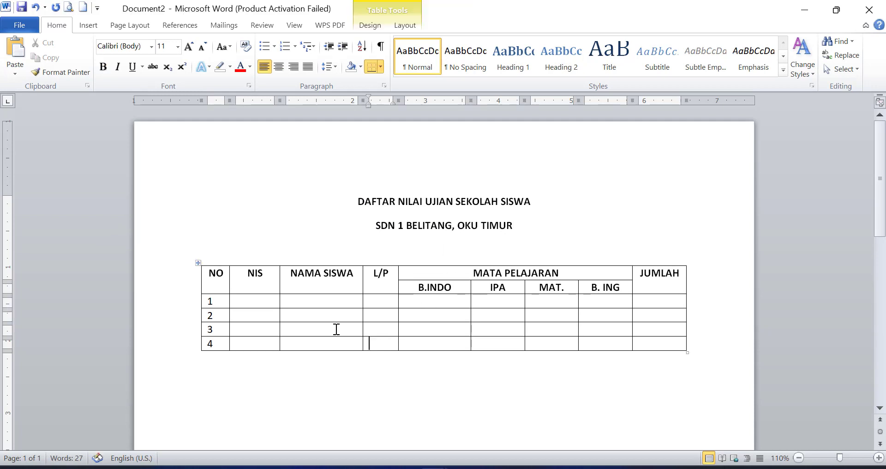
click(199, 264)
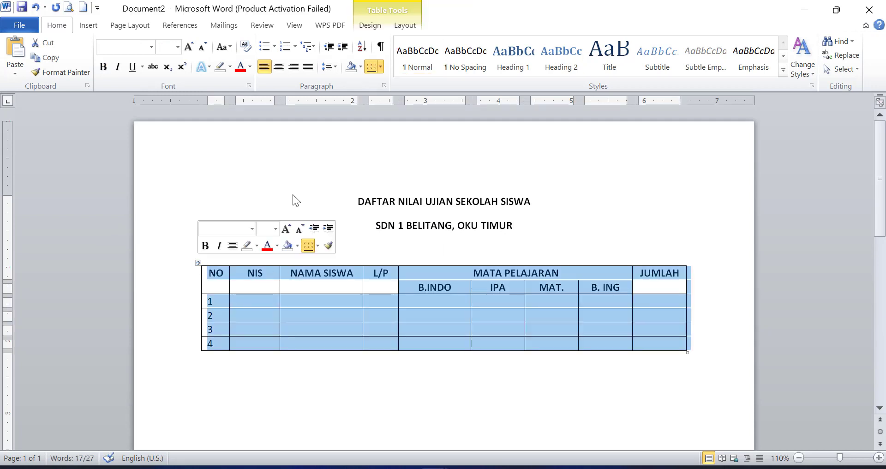
click(380, 67)
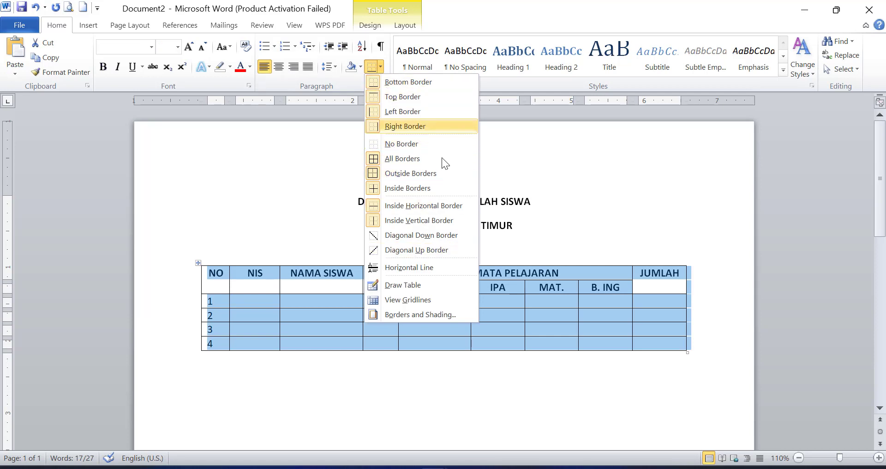
click(566, 309)
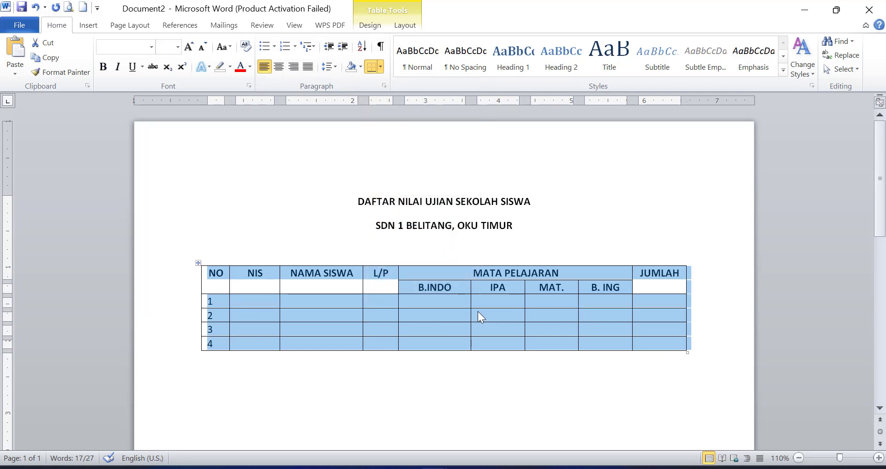
click(428, 314)
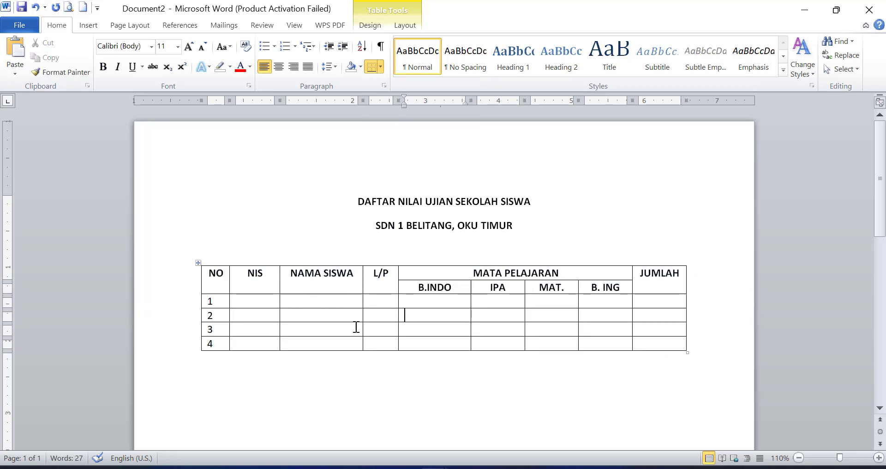
click(198, 263)
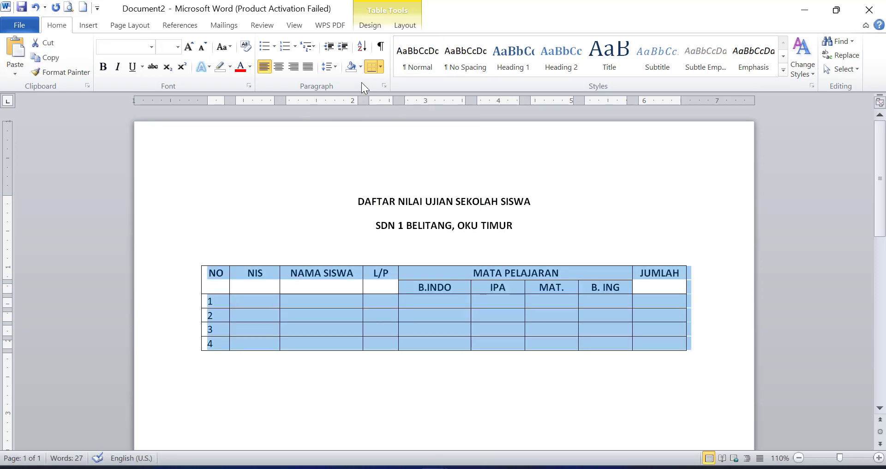
click(379, 68)
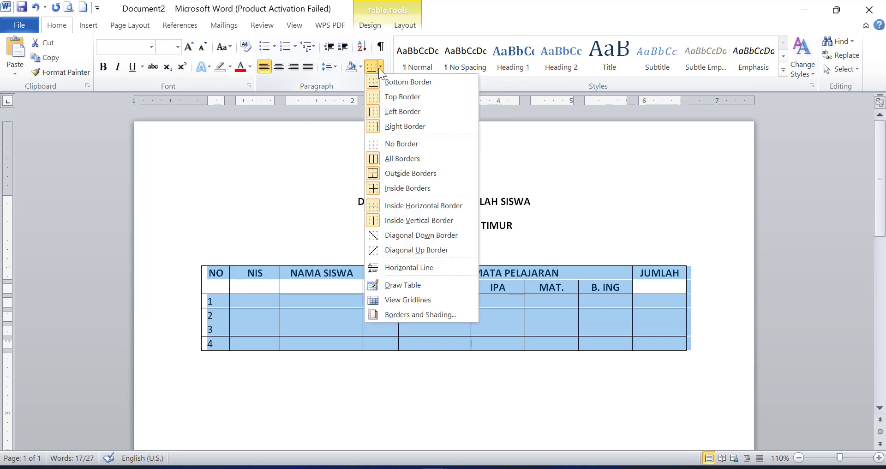
click(400, 159)
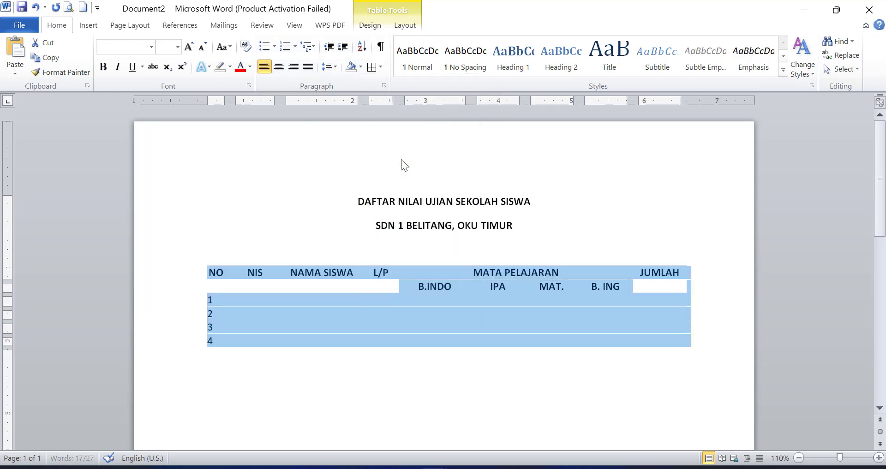
click(381, 67)
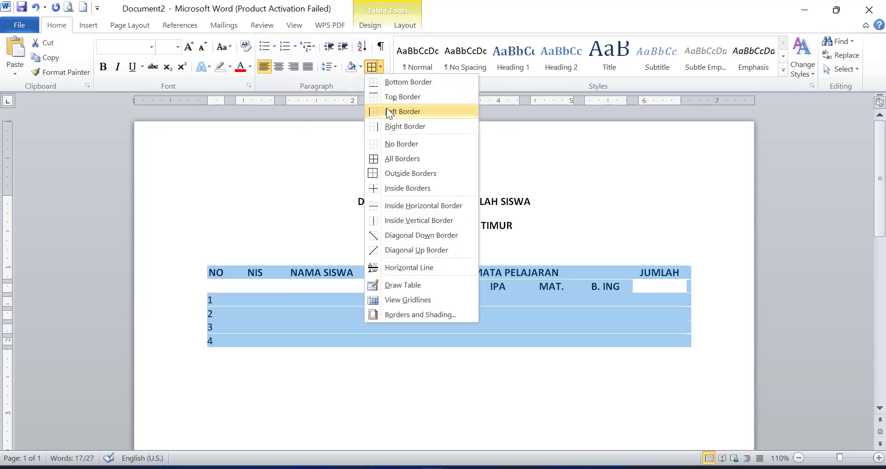
click(395, 158)
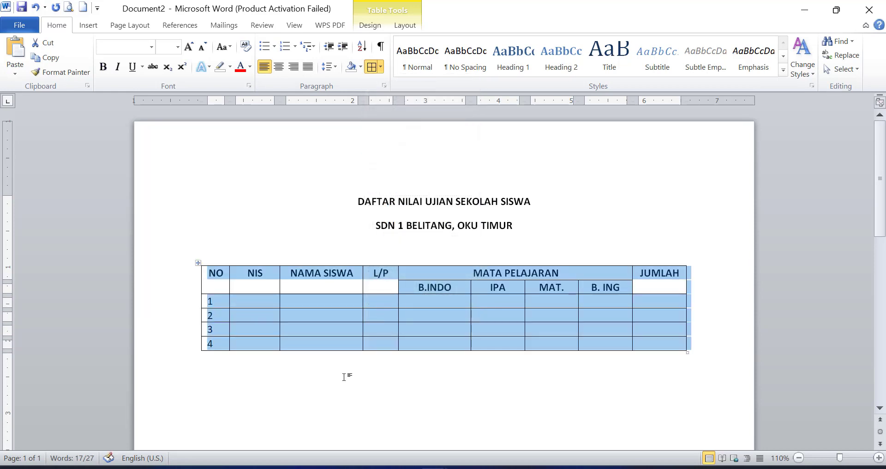
click(343, 373)
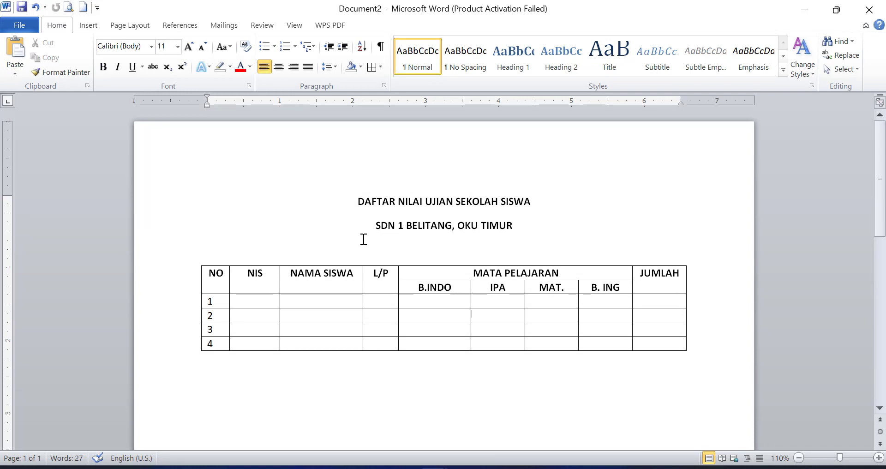
click(370, 221)
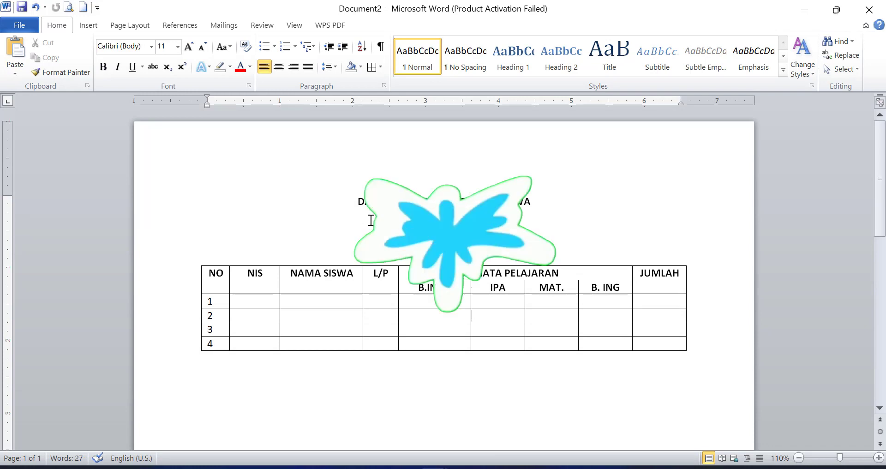